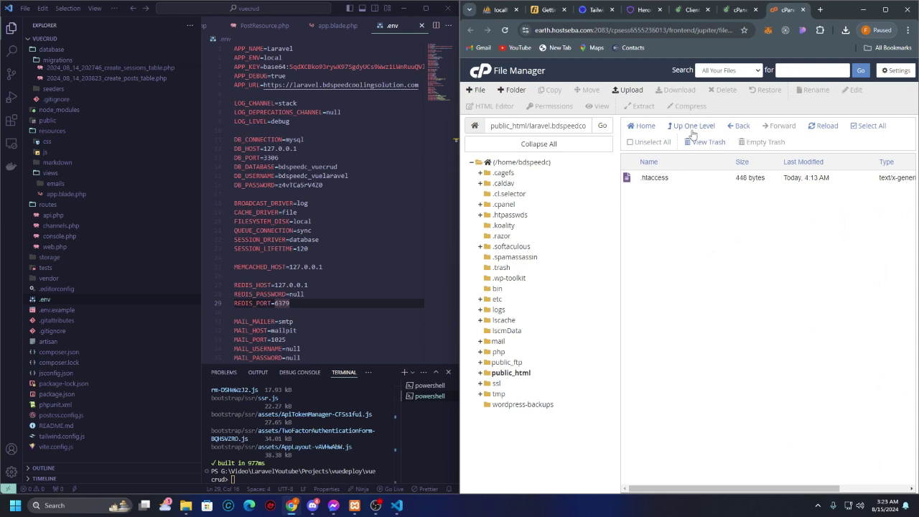
{"action": "left_click", "coordinate": [692, 130]}
{"action": "left_click", "coordinate": [686, 260]}
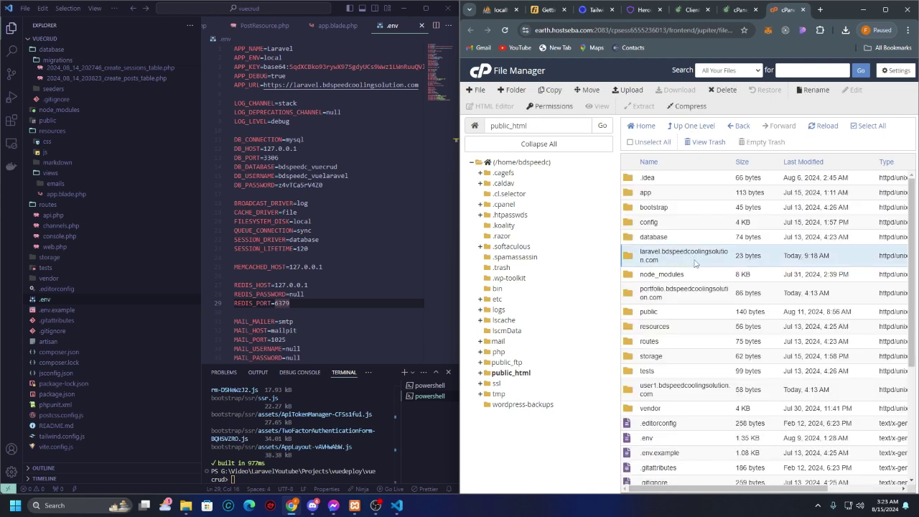
{"action": "double_click", "coordinate": [704, 263]}
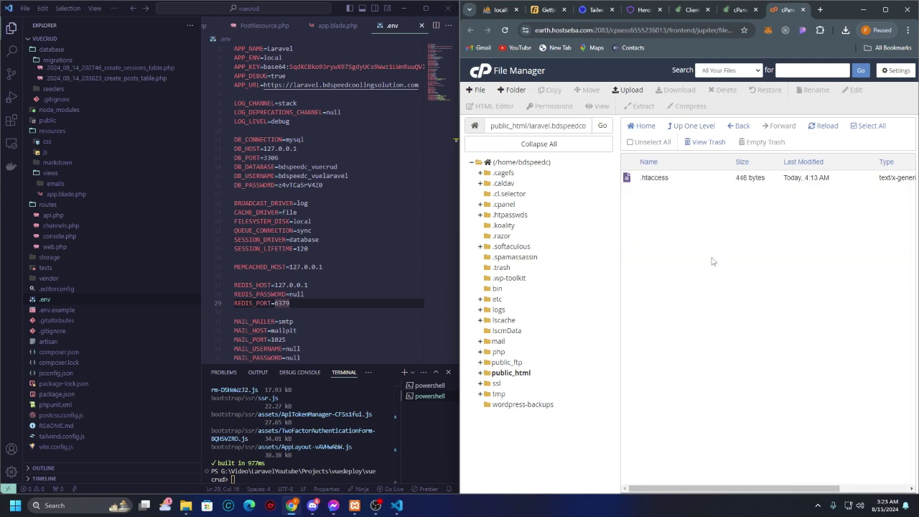
{"action": "double_click", "coordinate": [680, 183]}
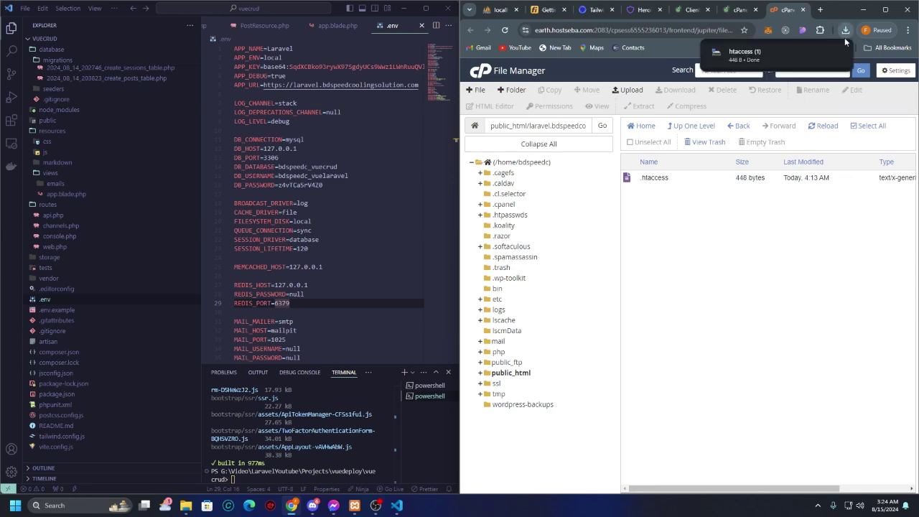
{"action": "left_click", "coordinate": [687, 179]}
{"action": "left_click", "coordinate": [855, 95]}
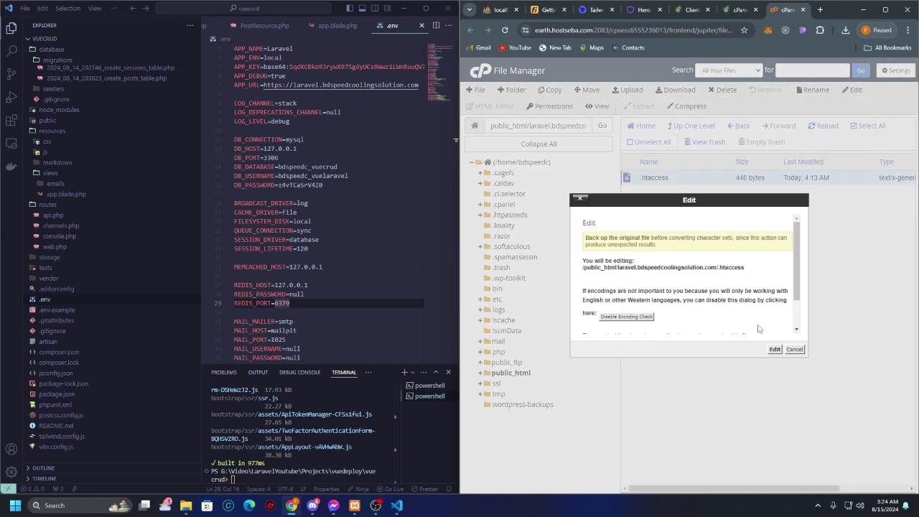
{"action": "left_click", "coordinate": [774, 350]}
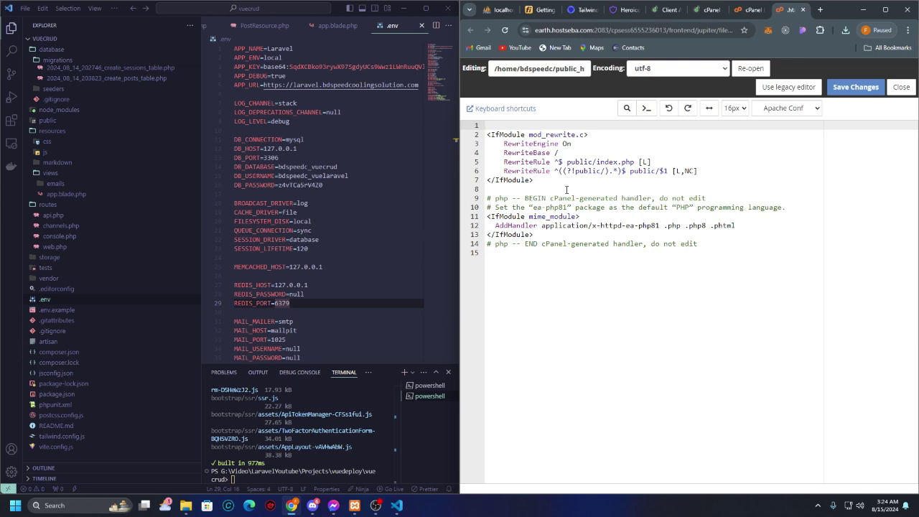
{"action": "left_click", "coordinate": [571, 180]}
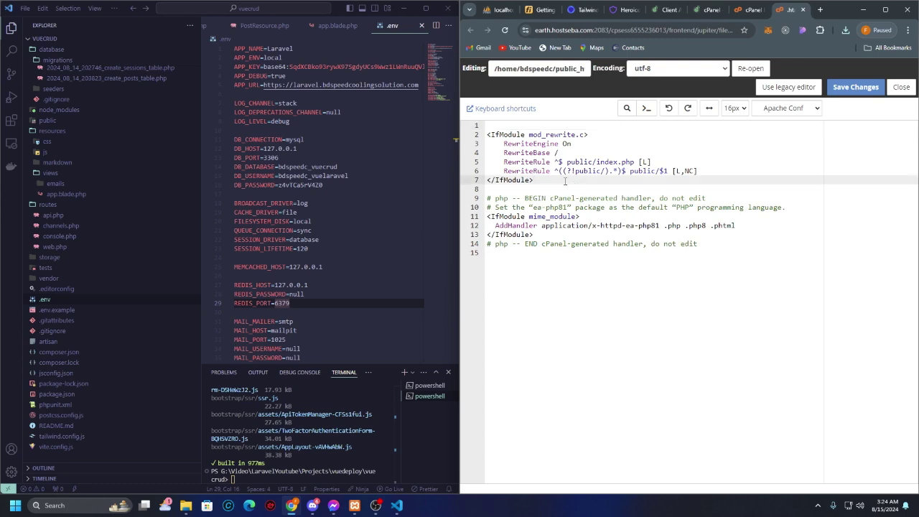
{"action": "left_click_drag", "start_coordinate": [565, 181], "coordinate": [666, 129]}
{"action": "left_click", "coordinate": [666, 129]}
{"action": "left_click_drag", "start_coordinate": [596, 176], "coordinate": [469, 134]}
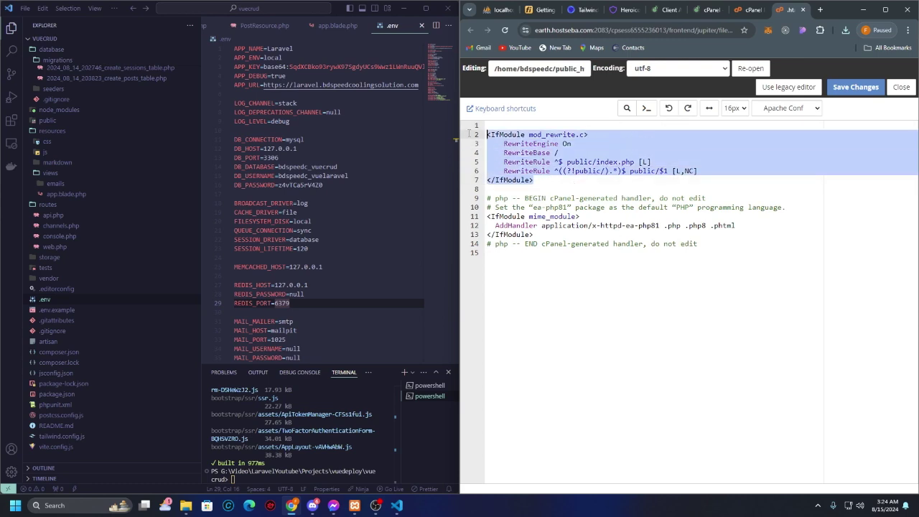
{"action": "left_click", "coordinate": [645, 180]}
{"action": "key", "text": "Up"}
{"action": "key", "text": "Up"}
{"action": "key", "text": "Up"}
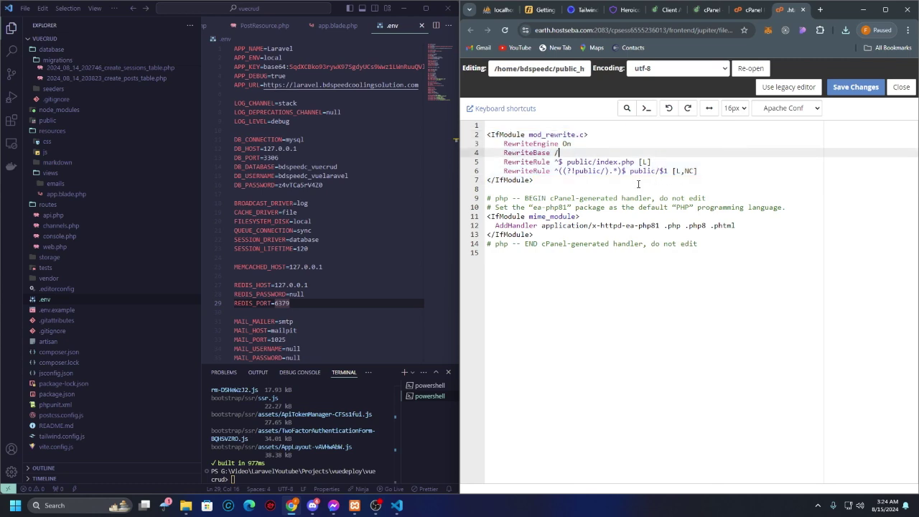
{"action": "left_click", "coordinate": [601, 181]}
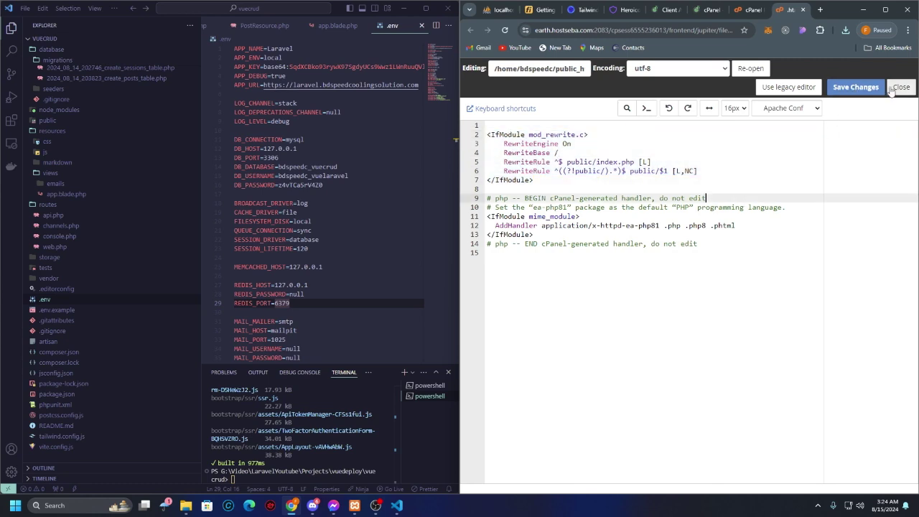
{"action": "left_click", "coordinate": [901, 87]}
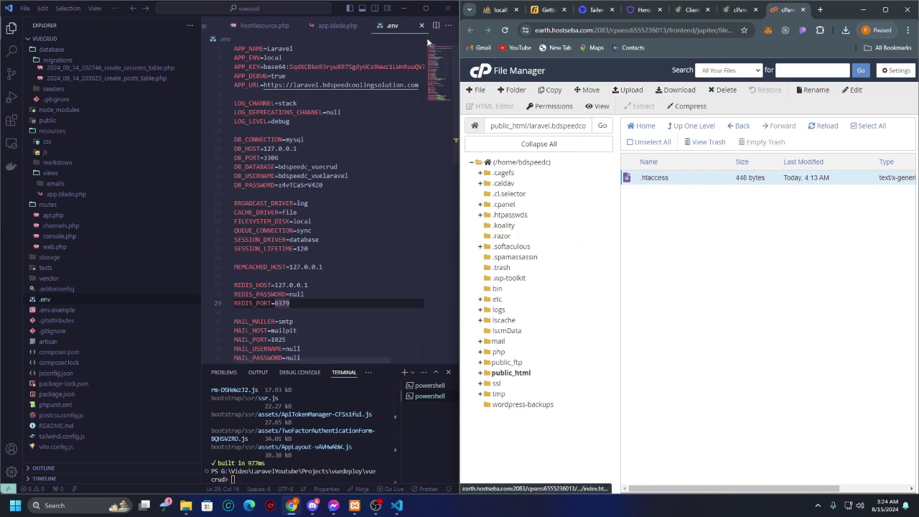
Step: Pack every file in the local vuecrud folder into a vuecrud.zip archive with WinRAR
{"action": "left_click", "coordinate": [406, 7]}
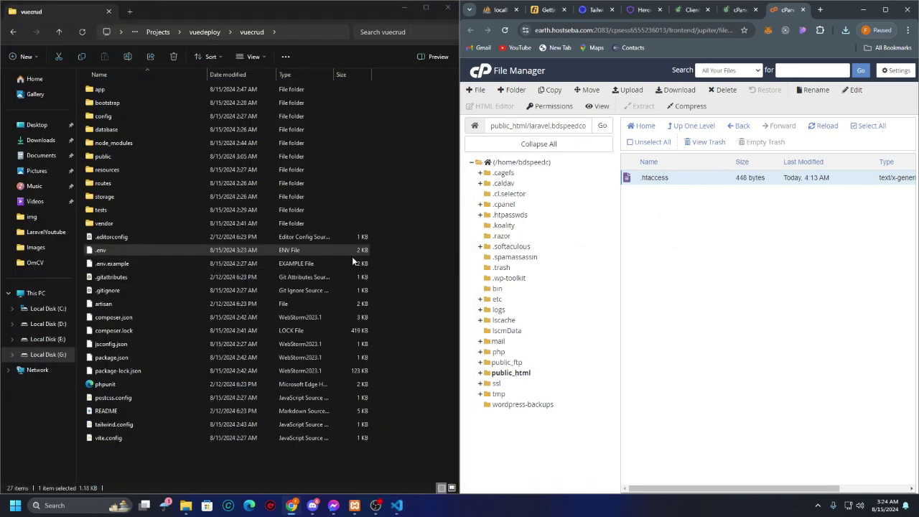
{"action": "key", "text": "ctrl+a"}
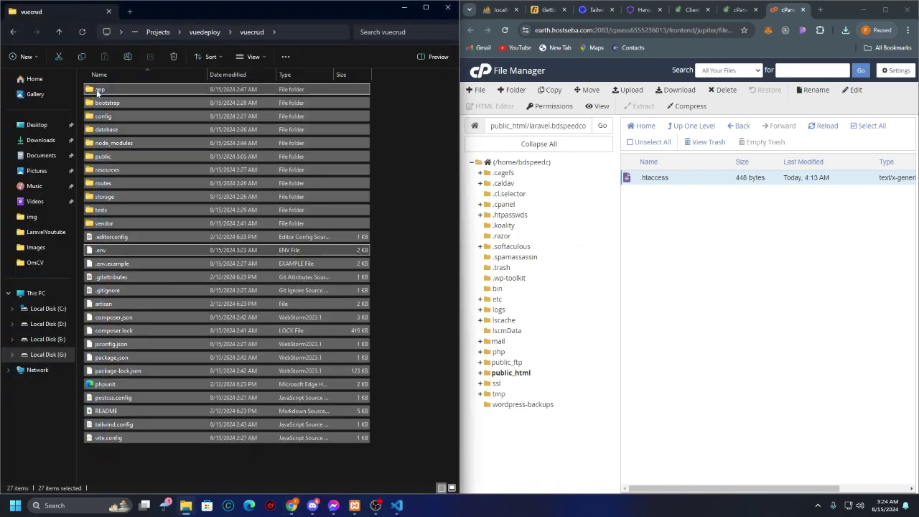
{"action": "right_click", "coordinate": [96, 92]}
{"action": "mouse_move", "coordinate": [169, 218]}
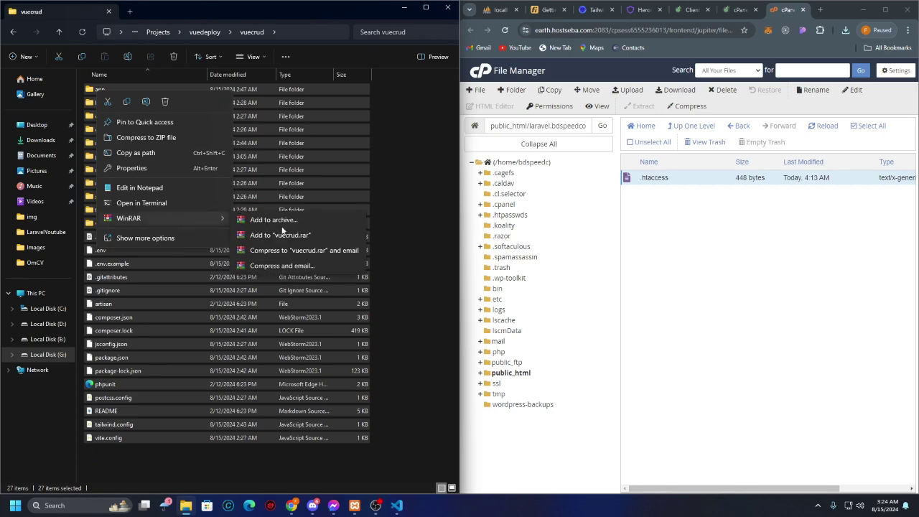
{"action": "left_click", "coordinate": [303, 220]}
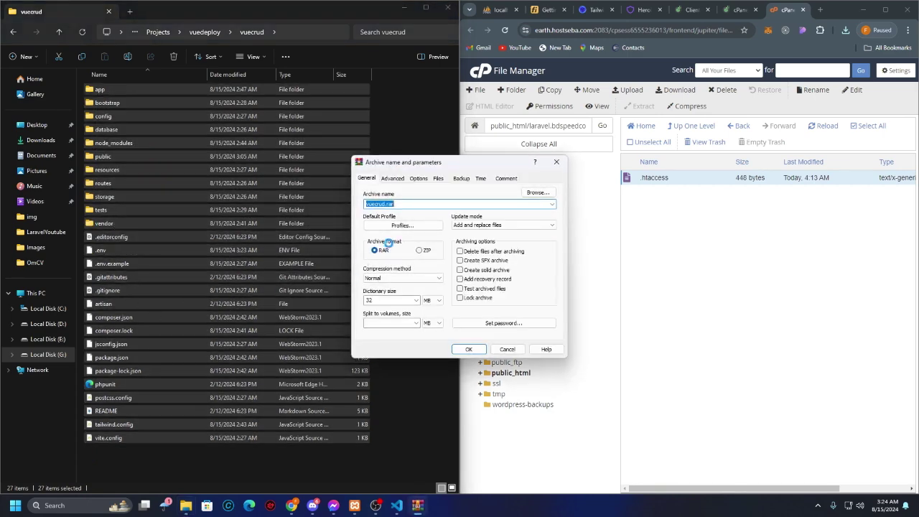
{"action": "left_click", "coordinate": [420, 250]}
{"action": "left_click", "coordinate": [471, 349]}
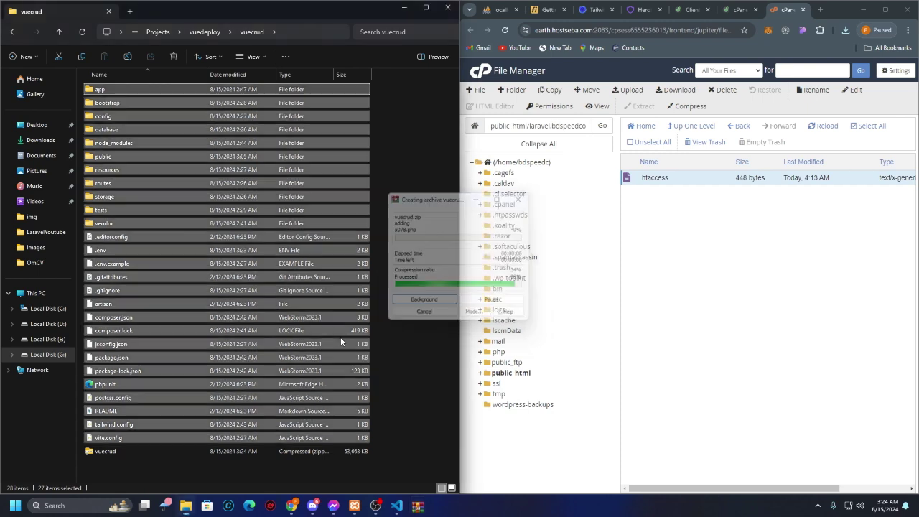
{"action": "left_click", "coordinate": [128, 454]}
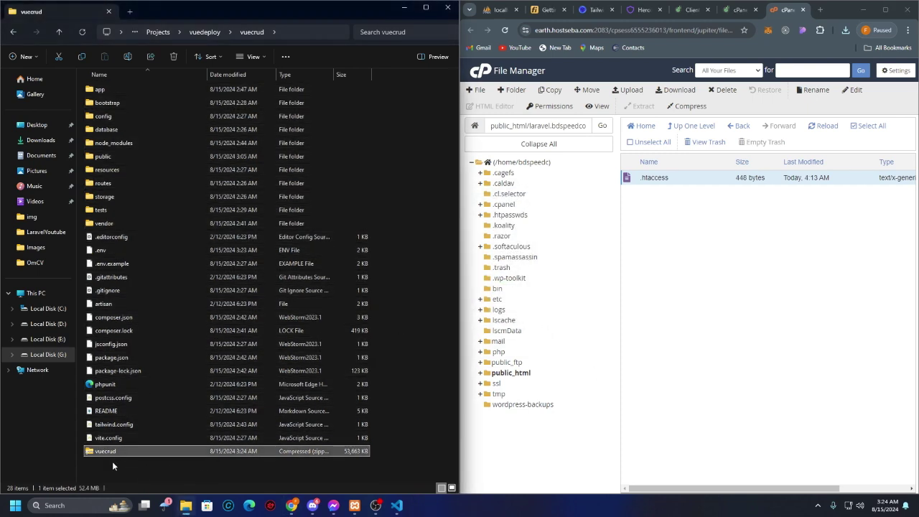
Step: Upload vuecrud.zip to the laravel subdomain folder and extract it there
{"action": "left_click", "coordinate": [626, 90]}
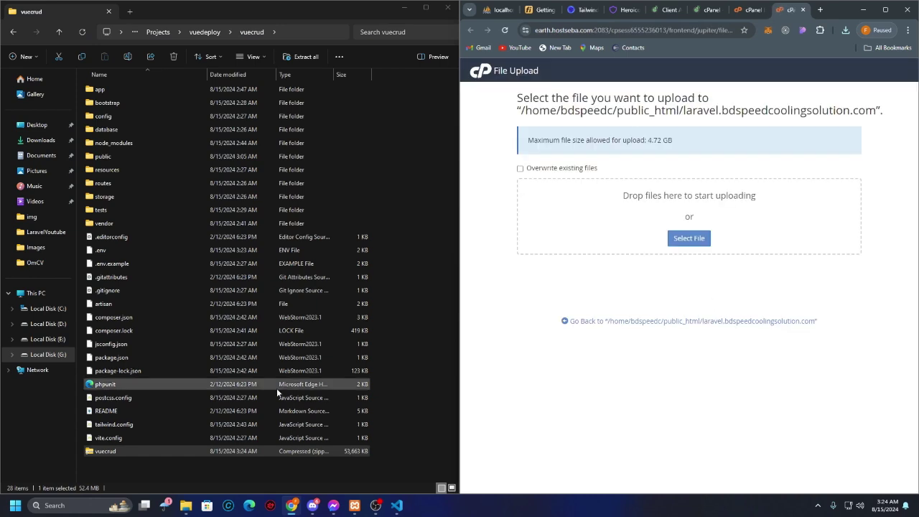
{"action": "left_click_drag", "start_coordinate": [115, 450], "coordinate": [691, 215]}
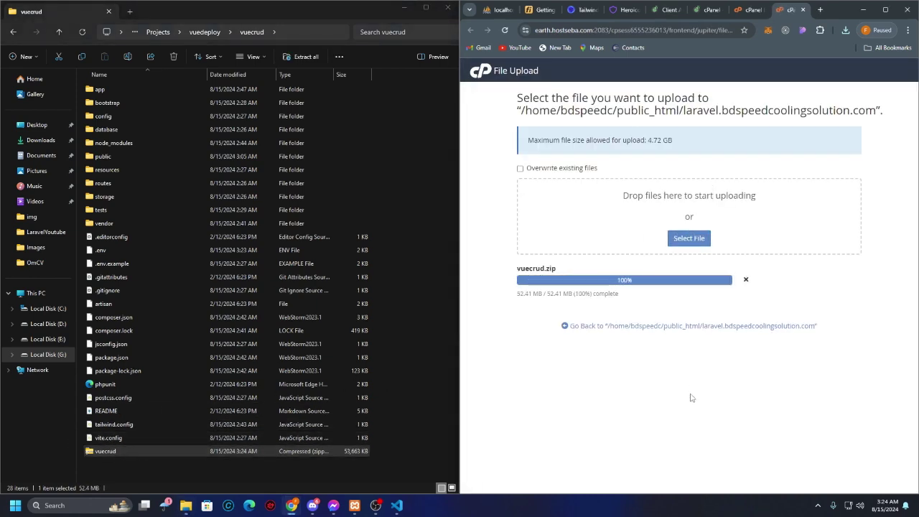
{"action": "left_click", "coordinate": [683, 327]}
{"action": "right_click", "coordinate": [694, 192]}
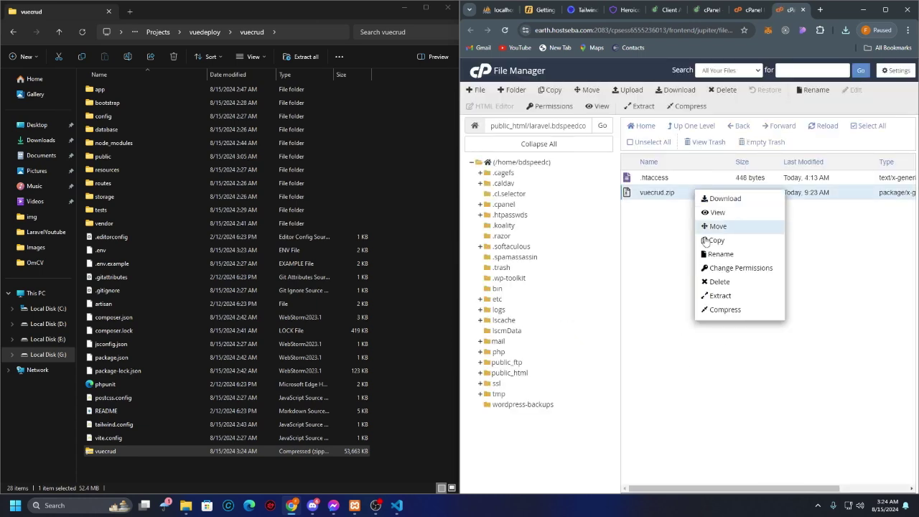
{"action": "left_click", "coordinate": [718, 294]}
{"action": "left_click", "coordinate": [762, 325]}
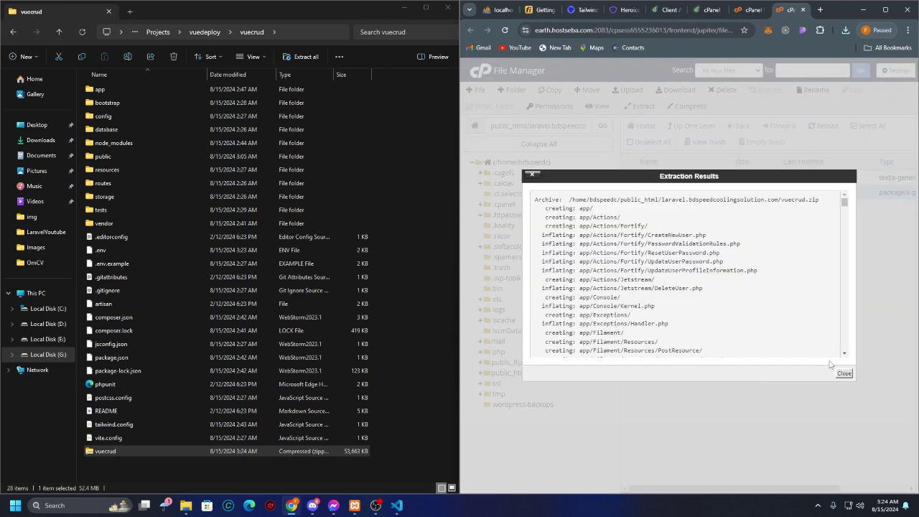
{"action": "left_click", "coordinate": [844, 374]}
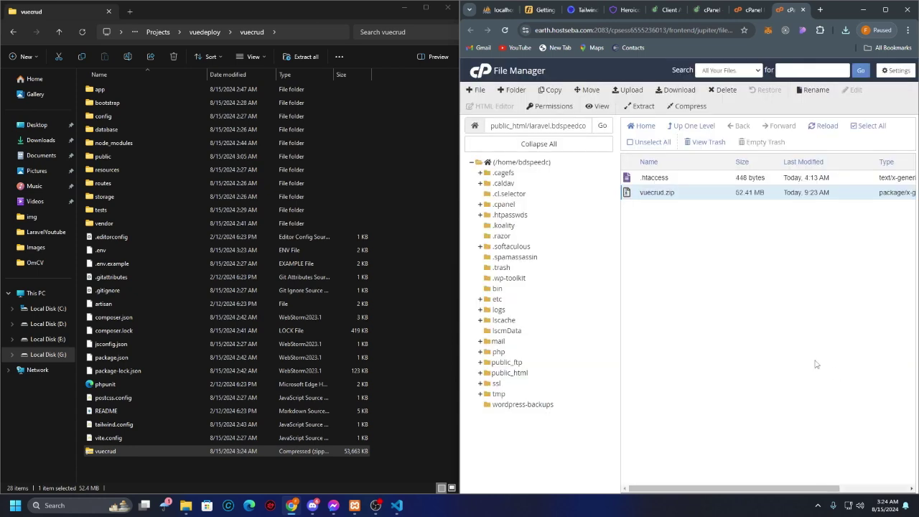
{"action": "left_click", "coordinate": [826, 129]}
{"action": "scroll", "coordinate": [781, 330], "scroll_direction": "down", "scroll_amount": 3}
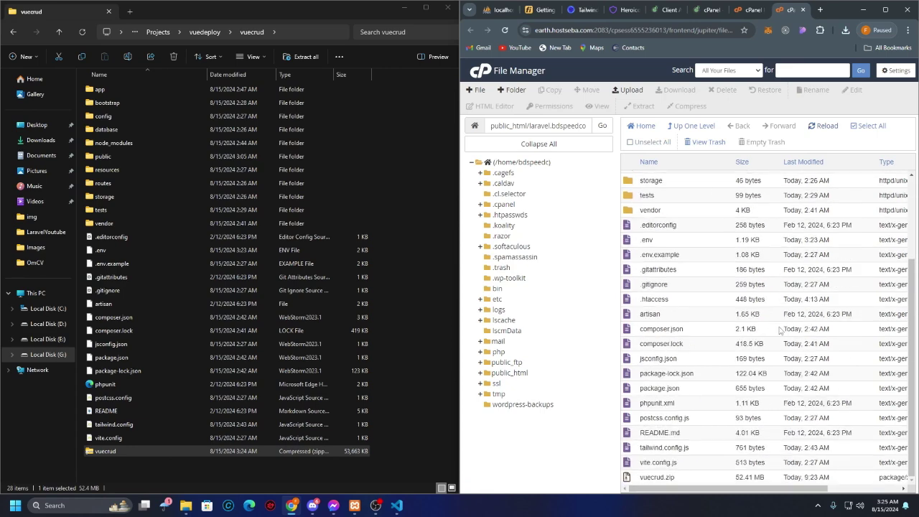
Step: Delete vuecrud.zip from the subdomain folder
{"action": "left_click", "coordinate": [667, 477]}
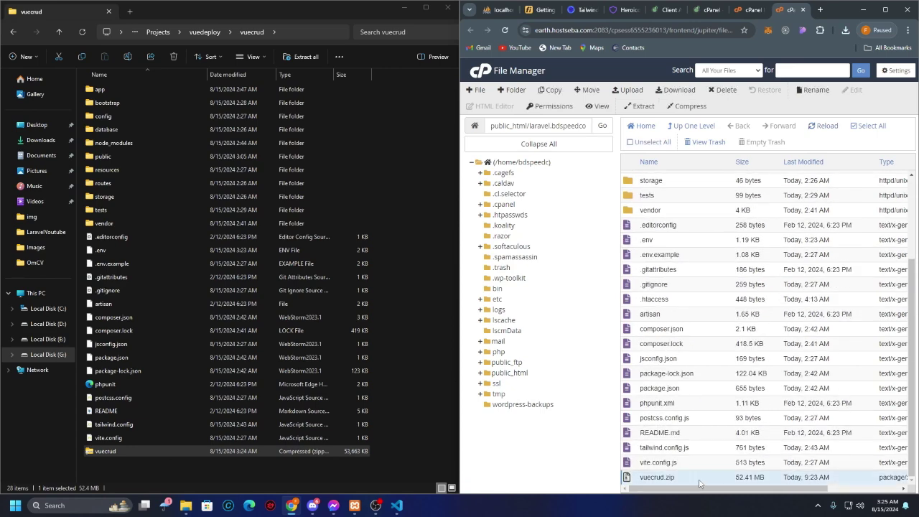
{"action": "left_click", "coordinate": [723, 90]}
{"action": "left_click", "coordinate": [768, 306]}
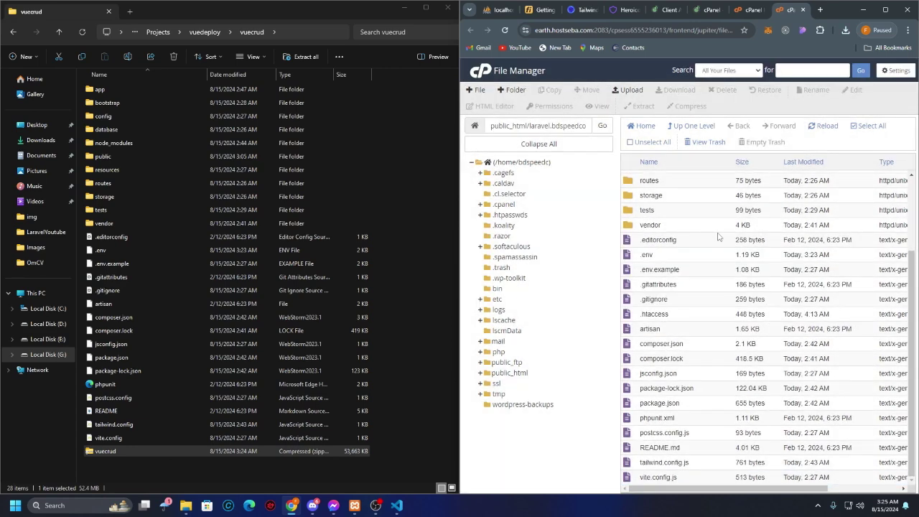
{"action": "scroll", "coordinate": [709, 269], "scroll_direction": "up", "scroll_amount": 3}
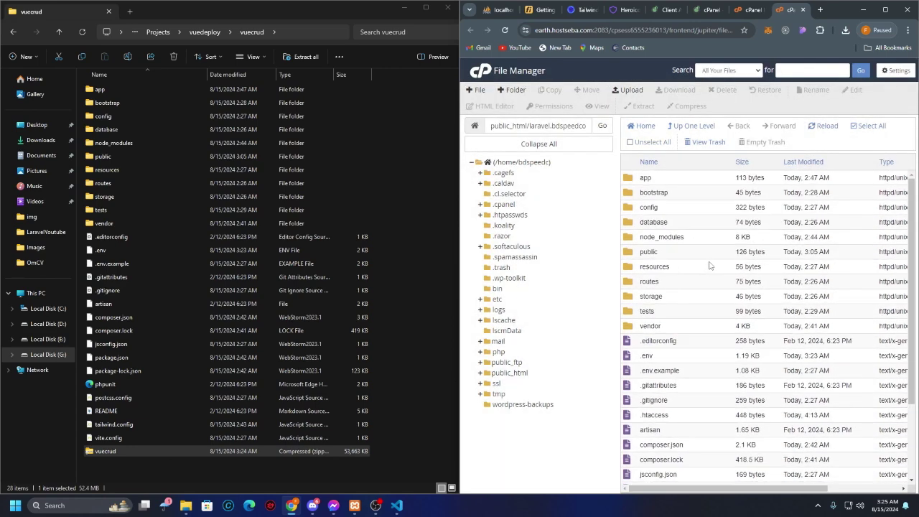
Step: Close the File Manager tab and return to the cPanel dashboard
{"action": "left_click", "coordinate": [704, 127]}
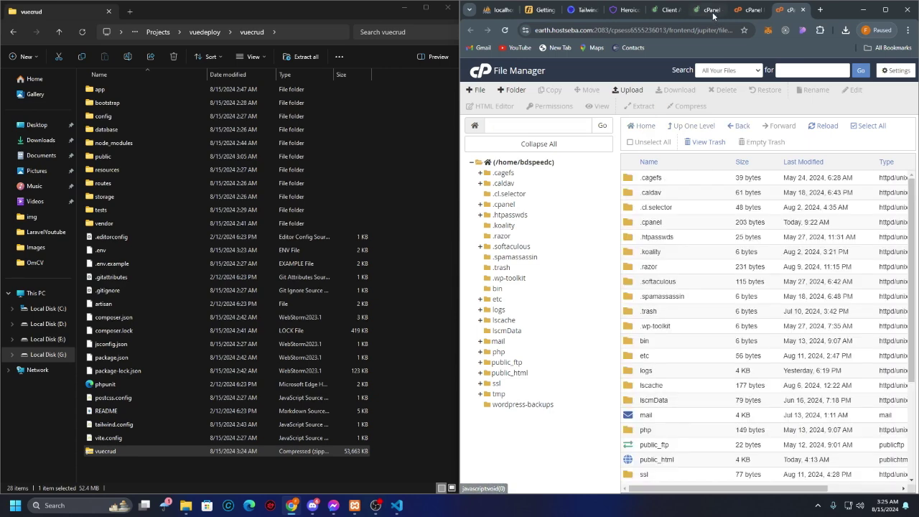
{"action": "left_click", "coordinate": [746, 10]}
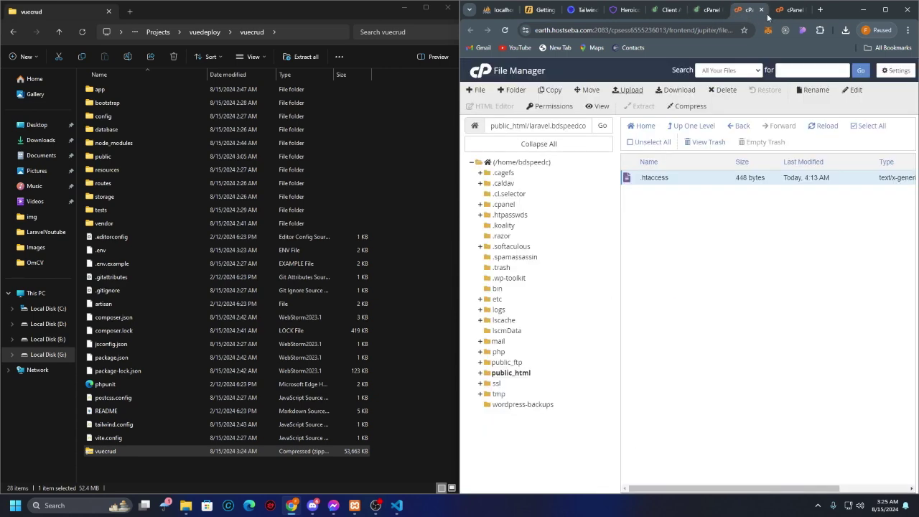
{"action": "left_click", "coordinate": [761, 10]}
{"action": "left_click", "coordinate": [711, 9]}
{"action": "scroll", "coordinate": [666, 308], "scroll_direction": "down", "scroll_amount": 5}
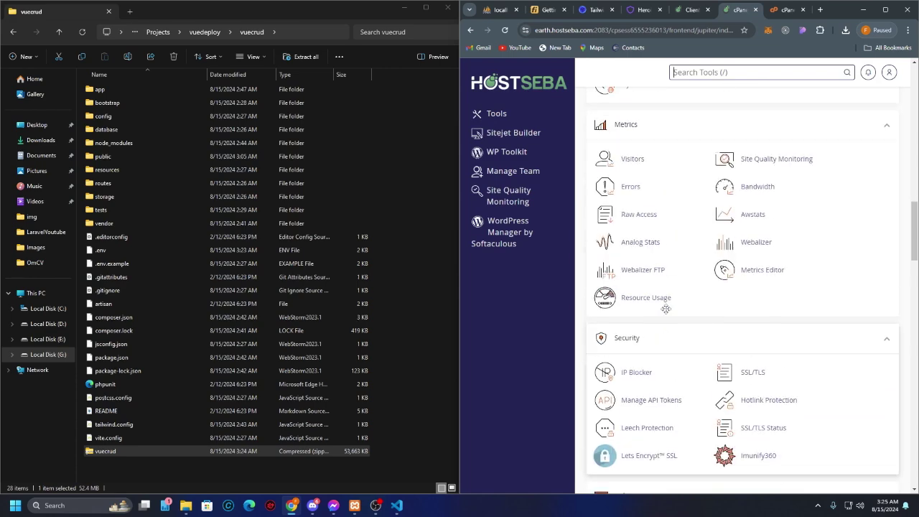
Step: Open the laravel subdomain site from Domains and note its missing sessions table error
{"action": "scroll", "coordinate": [666, 308], "scroll_direction": "up", "scroll_amount": 3}
{"action": "left_click", "coordinate": [736, 267]}
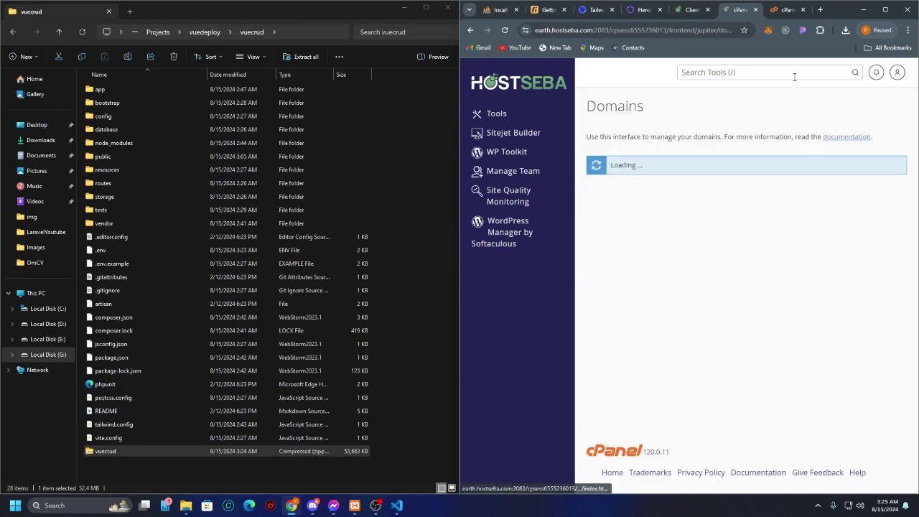
{"action": "left_click", "coordinate": [697, 269]}
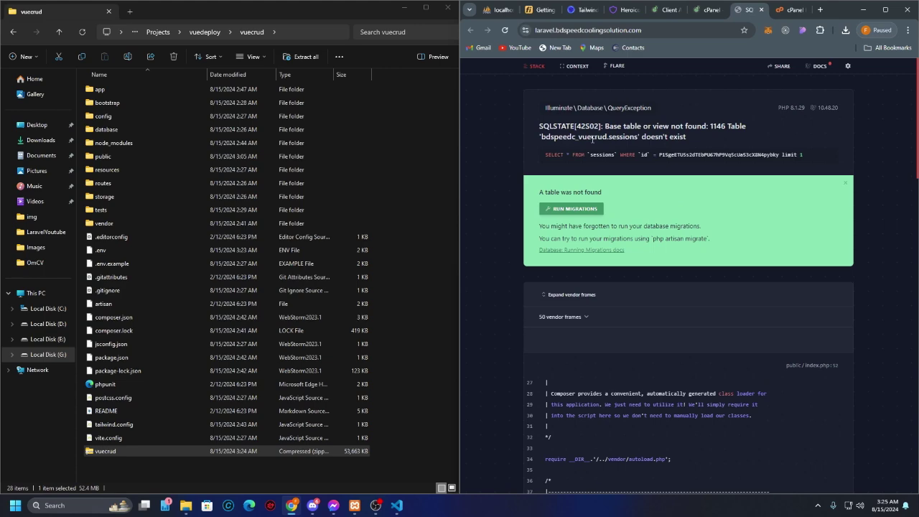
{"action": "left_click_drag", "start_coordinate": [684, 133], "coordinate": [571, 127]}
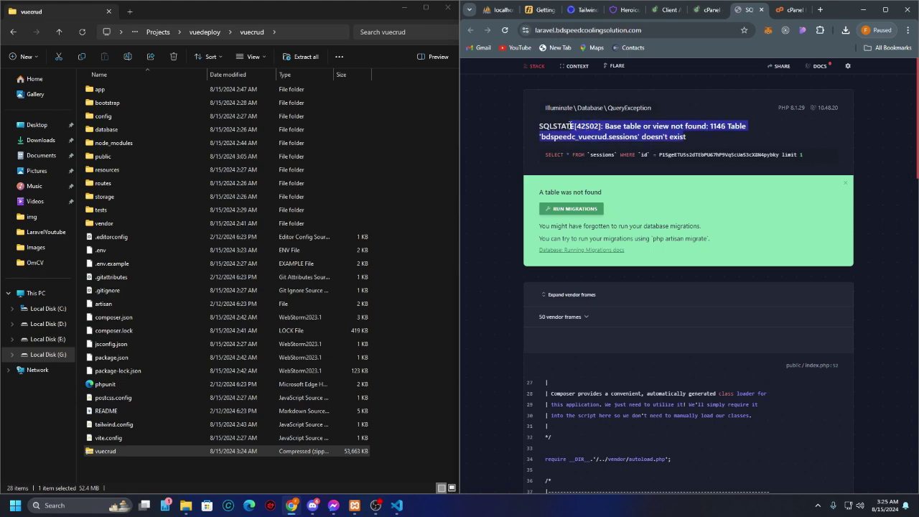
{"action": "left_click", "coordinate": [705, 11]}
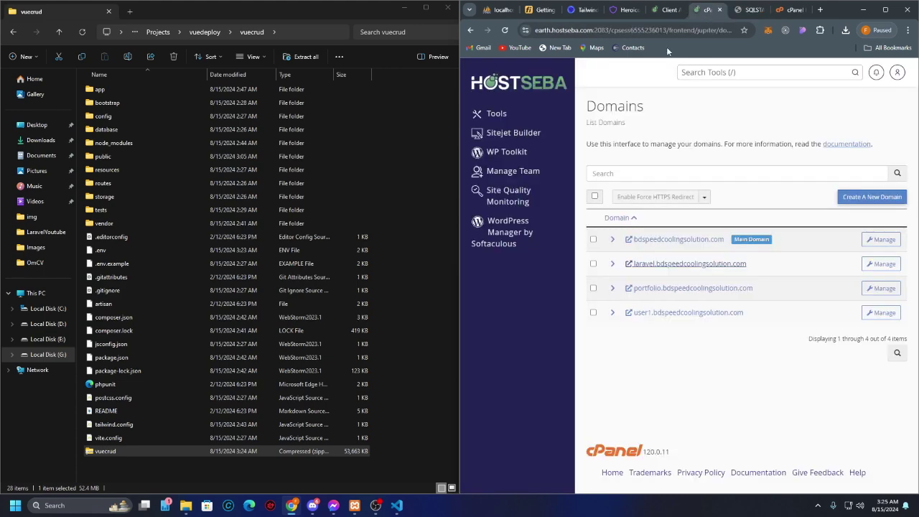
{"action": "left_click", "coordinate": [666, 12]}
{"action": "left_click", "coordinate": [707, 10]}
Step: Launch phpMyAdmin from the Databases section of cPanel tools
{"action": "left_click", "coordinate": [519, 122]}
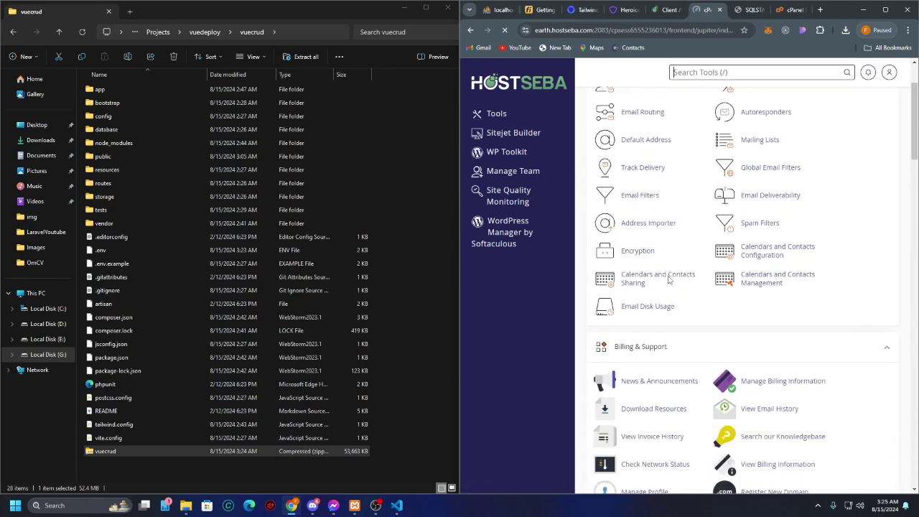
{"action": "scroll", "coordinate": [668, 279], "scroll_direction": "down", "scroll_amount": 3}
{"action": "scroll", "coordinate": [668, 278], "scroll_direction": "down", "scroll_amount": 5}
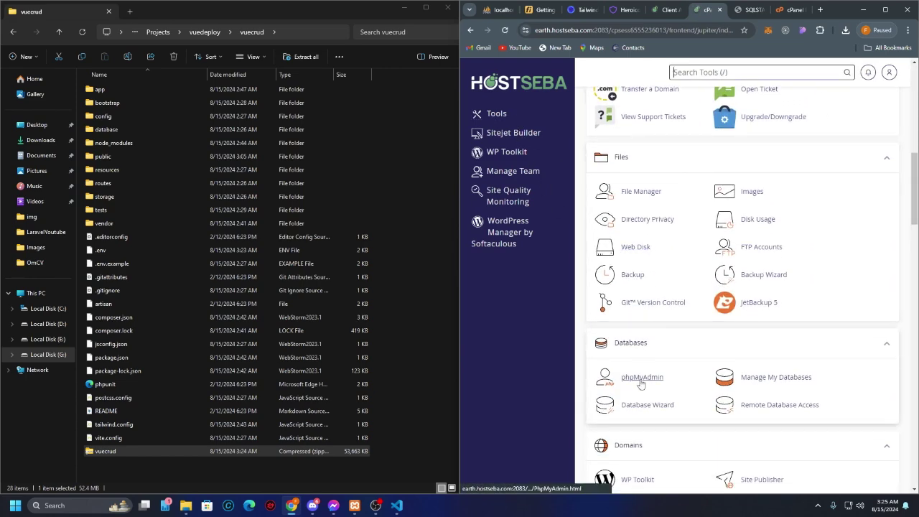
{"action": "left_click", "coordinate": [638, 381]}
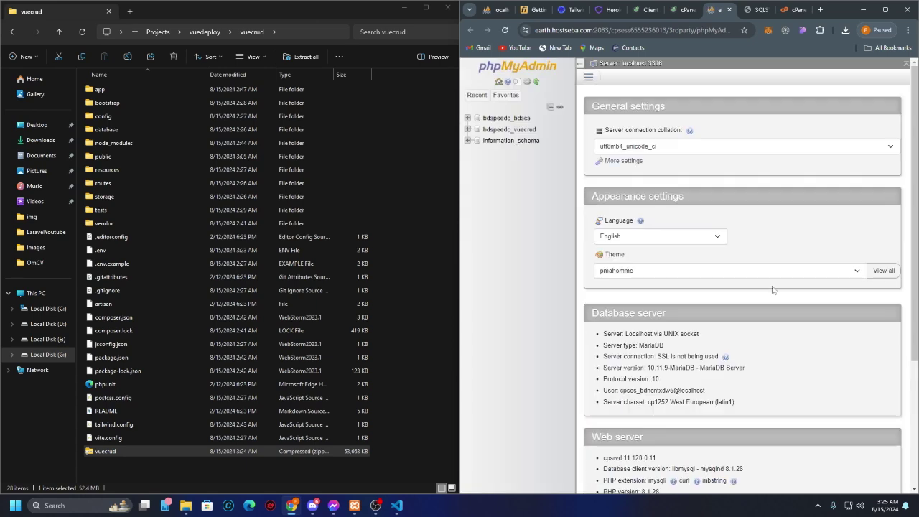
Step: Import vuecrud.sql from Downloads into the bdspeedc_vuecrud database
{"action": "left_click", "coordinate": [589, 79]}
{"action": "left_click", "coordinate": [607, 96]}
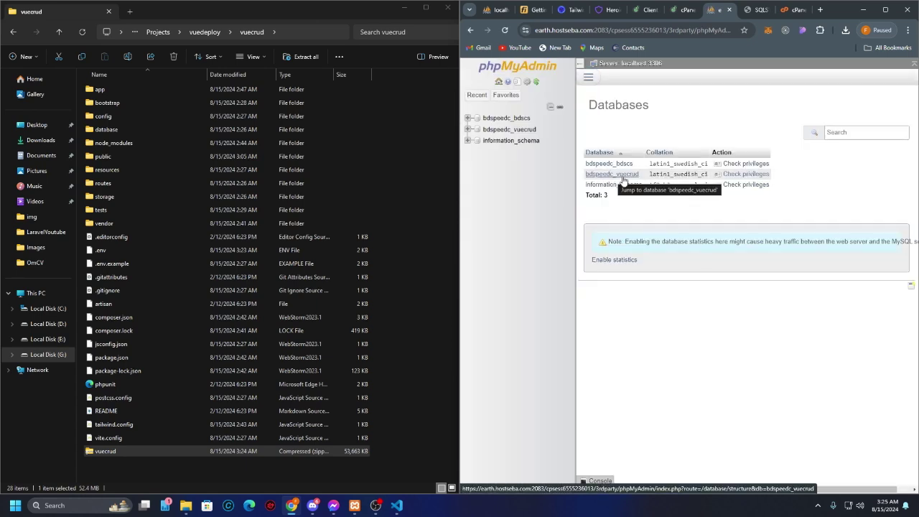
{"action": "left_click", "coordinate": [626, 179]}
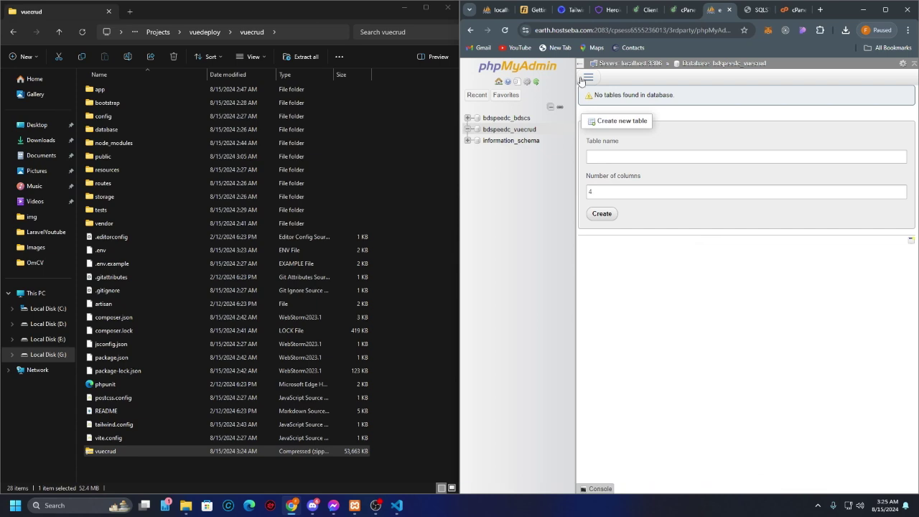
{"action": "left_click", "coordinate": [589, 78]}
{"action": "left_click", "coordinate": [616, 181]}
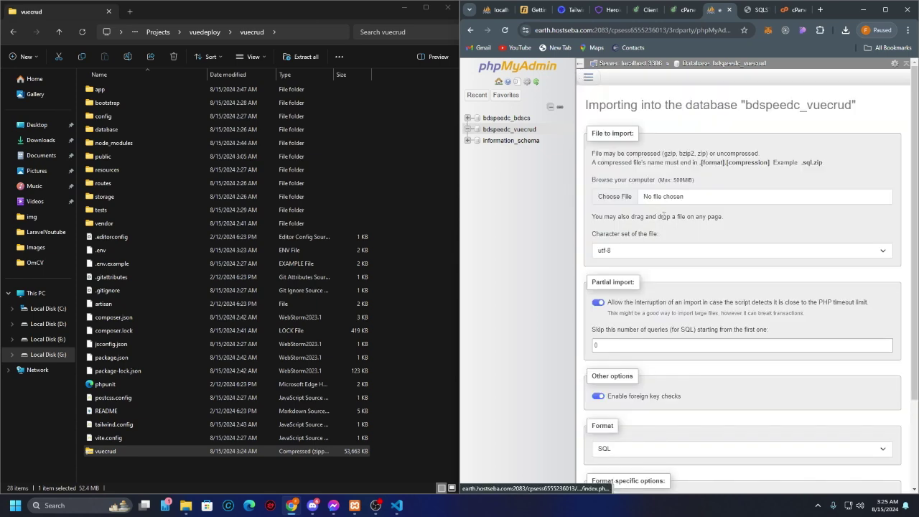
{"action": "left_click", "coordinate": [625, 198]}
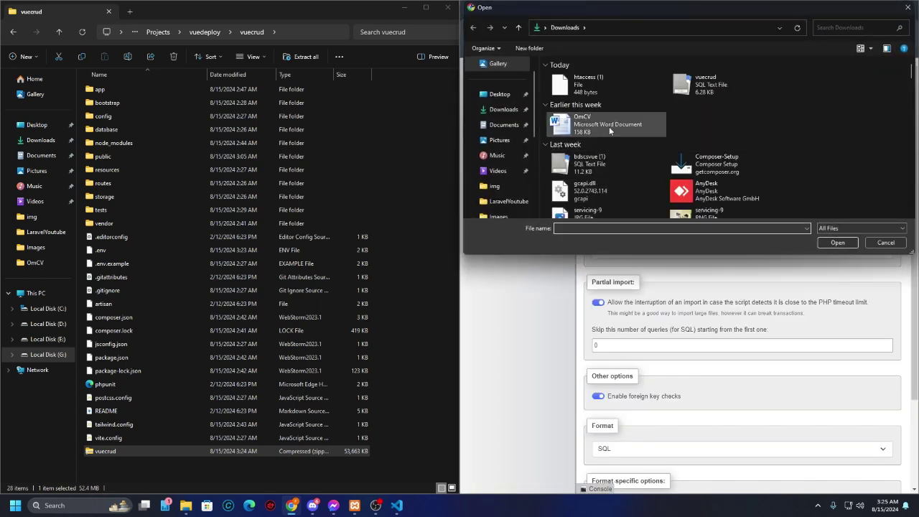
{"action": "left_click", "coordinate": [695, 93]}
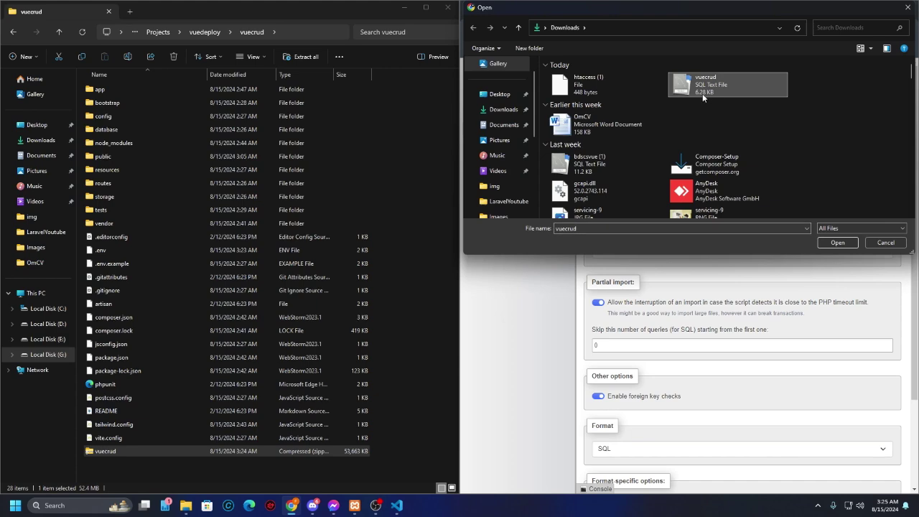
{"action": "left_click", "coordinate": [838, 242]}
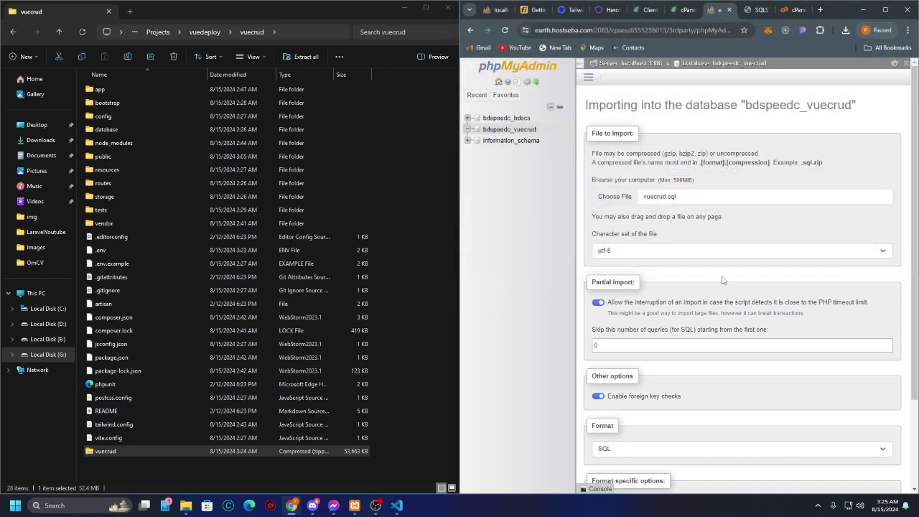
{"action": "scroll", "coordinate": [692, 278], "scroll_direction": "down", "scroll_amount": 1}
{"action": "scroll", "coordinate": [692, 277], "scroll_direction": "down", "scroll_amount": 2}
{"action": "left_click", "coordinate": [598, 461]}
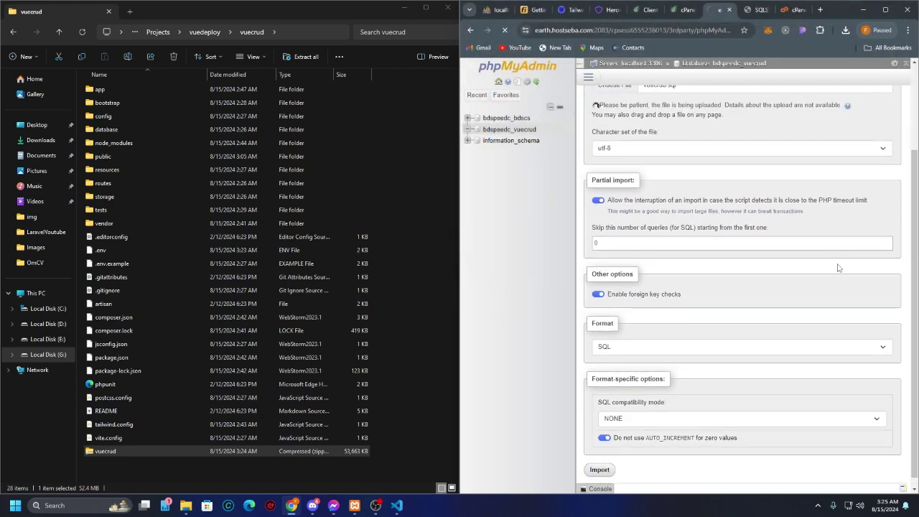
Step: Check the imported tables and database list, then return to the live site
{"action": "left_click", "coordinate": [588, 77]}
{"action": "left_click", "coordinate": [619, 92]}
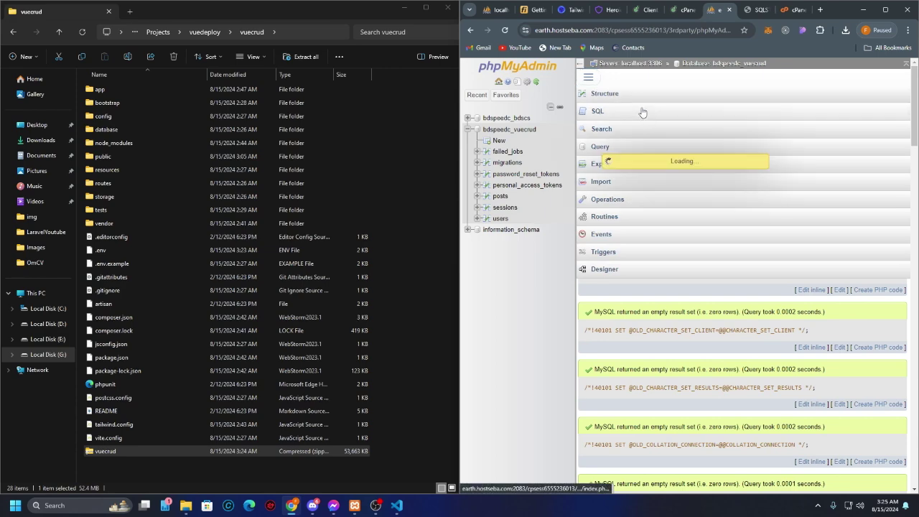
{"action": "left_click", "coordinate": [634, 65]}
{"action": "left_click", "coordinate": [588, 76]}
{"action": "left_click", "coordinate": [617, 93]}
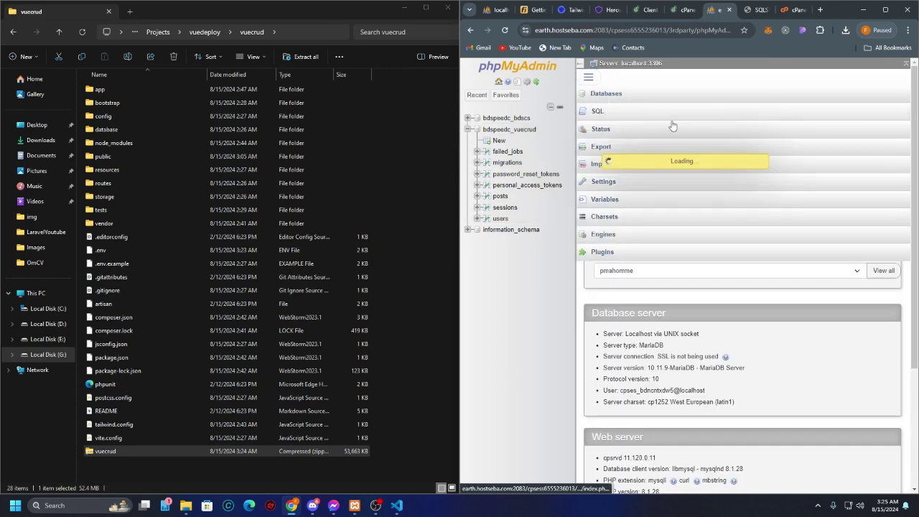
{"action": "left_click", "coordinate": [752, 16]}
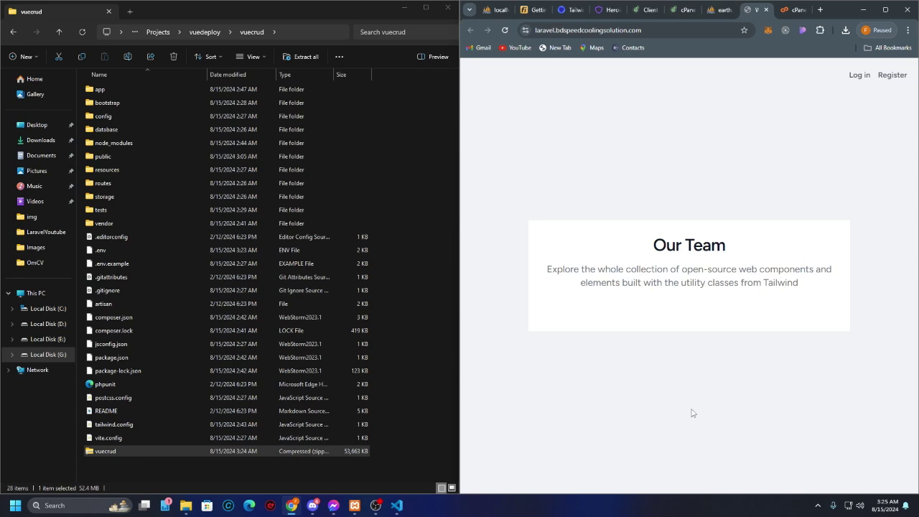
Step: Register a new account using the saved name, email and a password
{"action": "left_click", "coordinate": [892, 75]}
{"action": "left_click", "coordinate": [704, 231]}
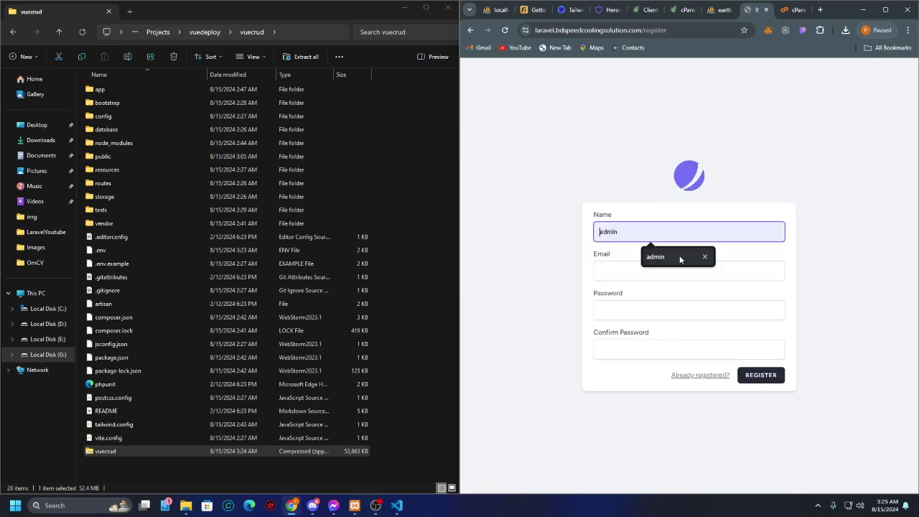
{"action": "left_click", "coordinate": [675, 260]}
{"action": "left_click", "coordinate": [662, 270]}
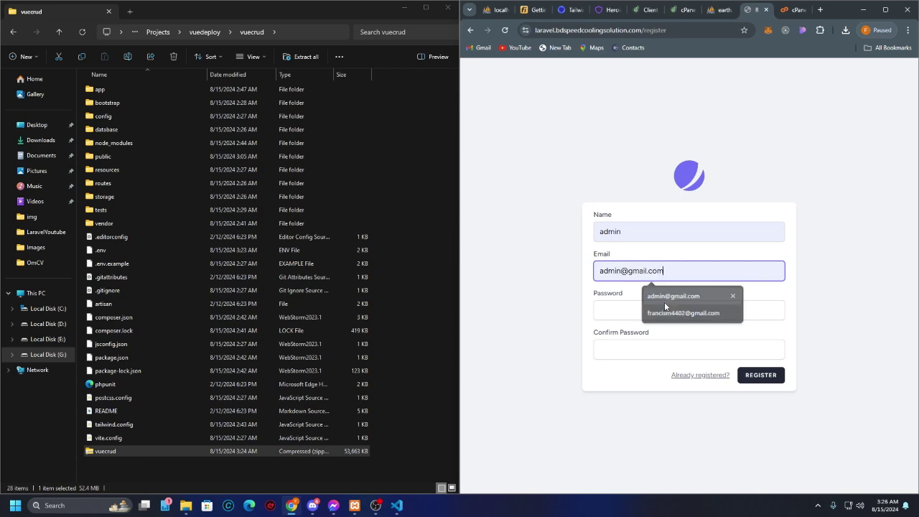
{"action": "left_click", "coordinate": [665, 302]}
{"action": "left_click", "coordinate": [662, 309]}
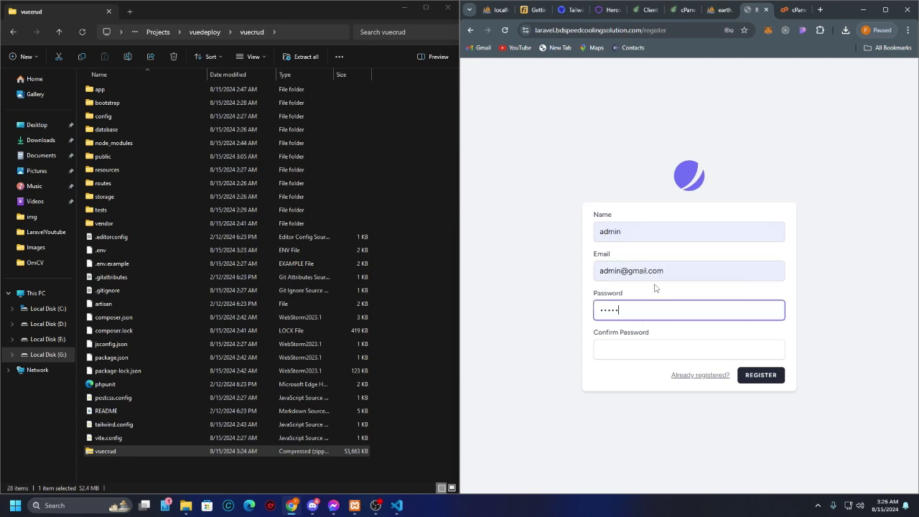
{"action": "left_click", "coordinate": [886, 9]}
{"action": "left_click", "coordinate": [465, 349]}
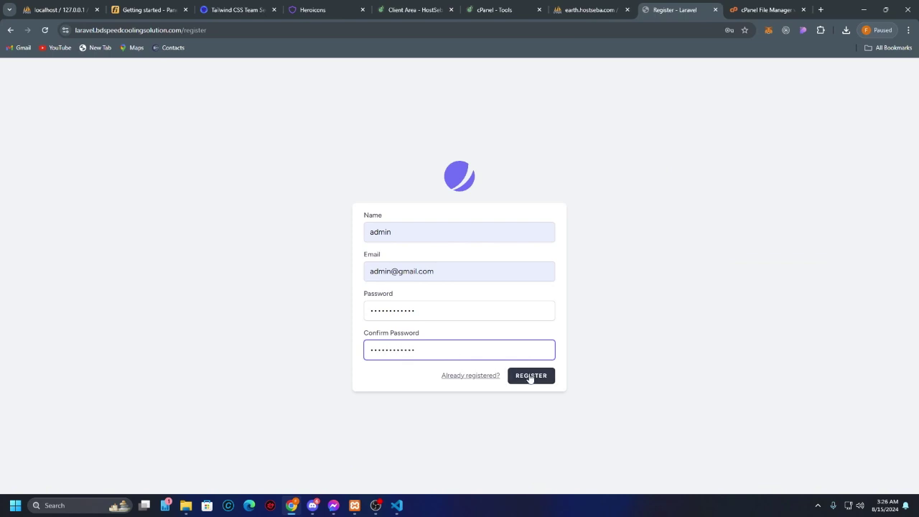
{"action": "left_click", "coordinate": [537, 376]}
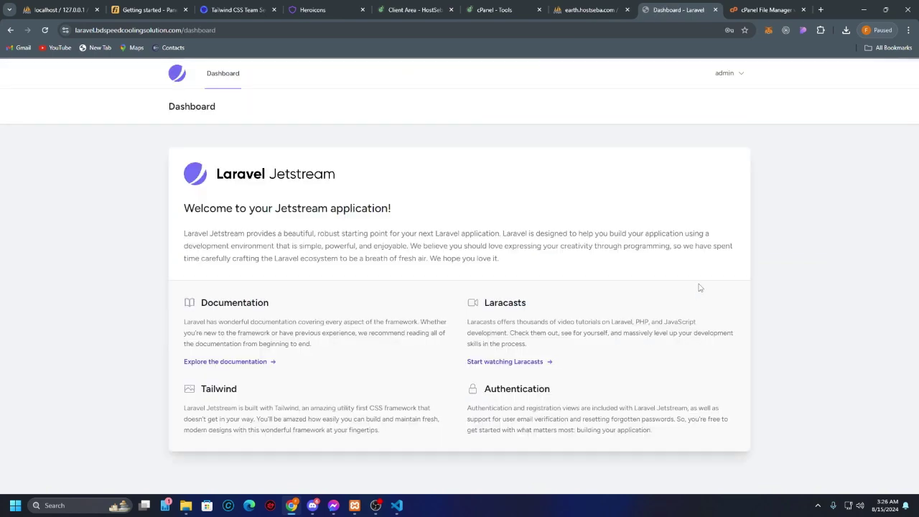
Step: Go to /admin and open a new post form under Posts
{"action": "double_click", "coordinate": [273, 32]}
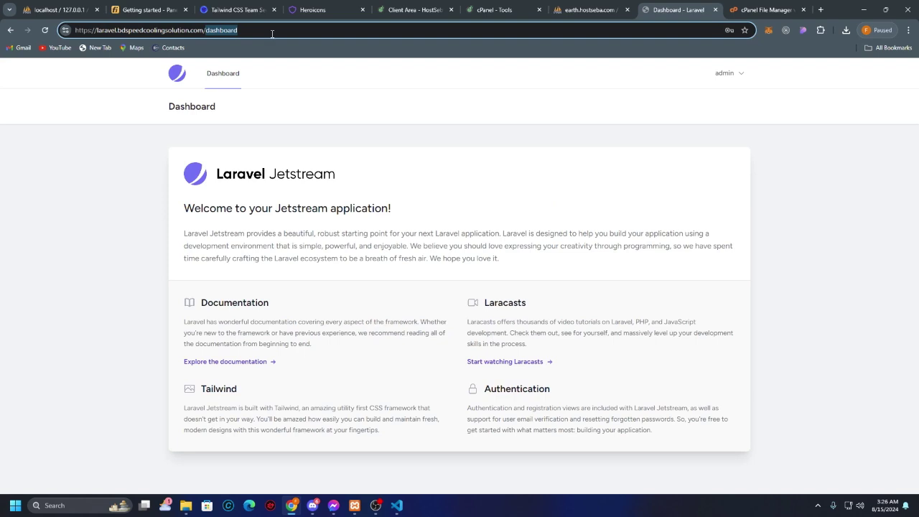
{"action": "type", "text": "admin"}
{"action": "key", "text": "Return"}
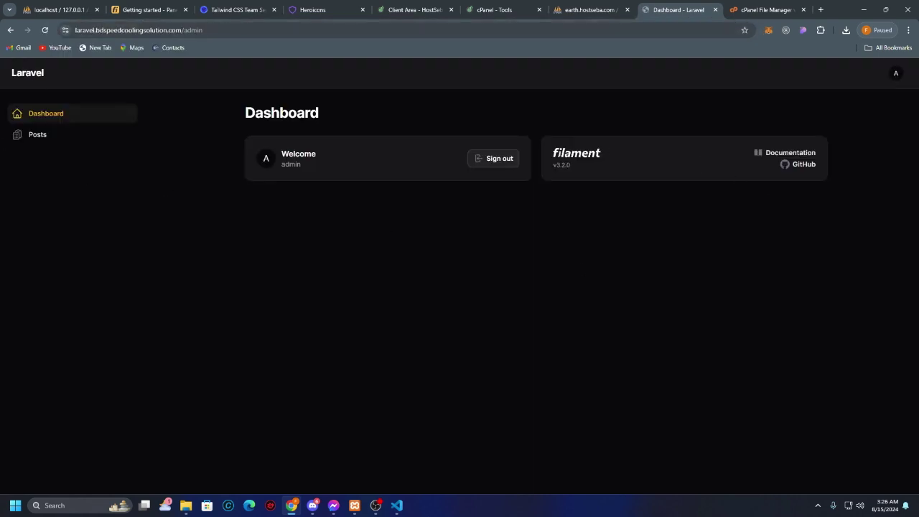
{"action": "left_click", "coordinate": [43, 134]}
{"action": "left_click", "coordinate": [806, 126]}
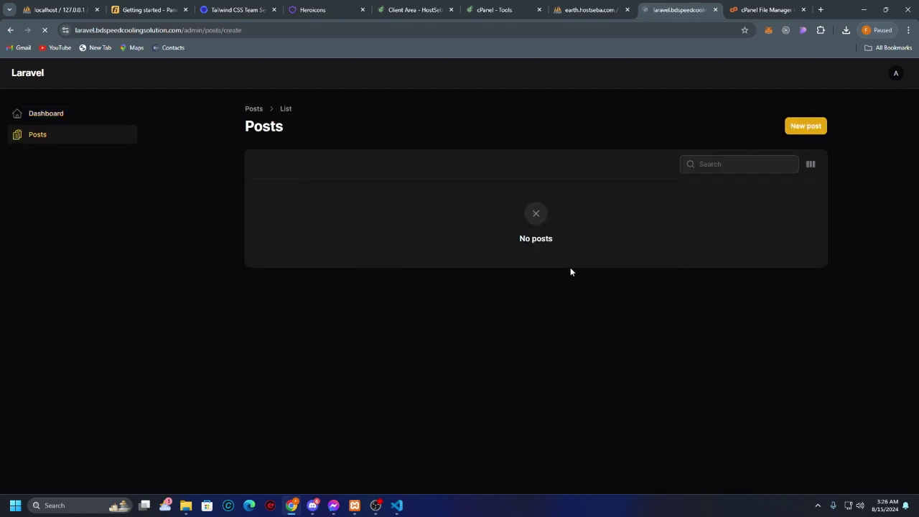
Step: Try browsing for an Images photo, then cancel the file picker
{"action": "left_click", "coordinate": [441, 186]}
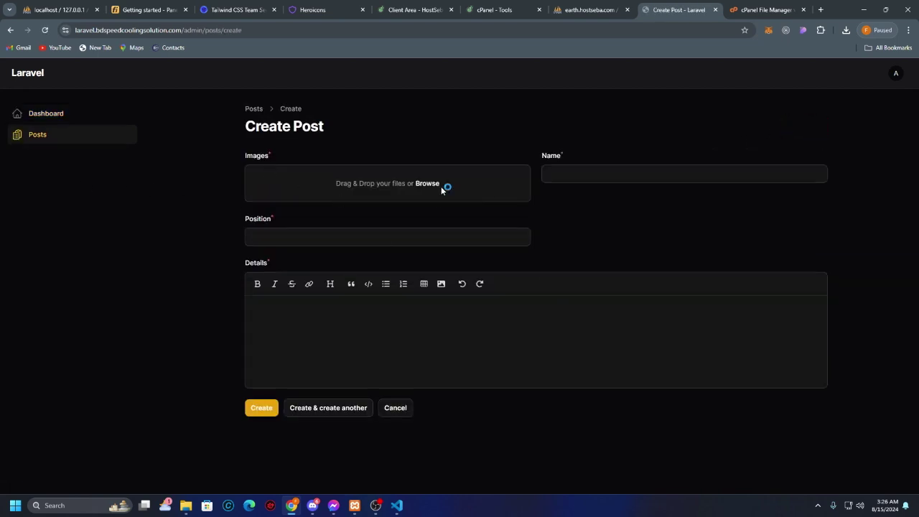
{"action": "scroll", "coordinate": [281, 146], "scroll_direction": "down", "scroll_amount": 2}
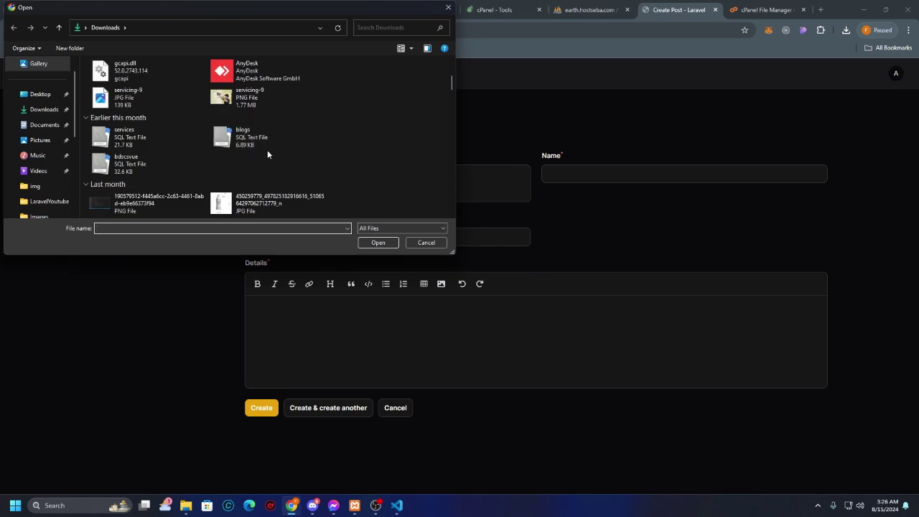
{"action": "scroll", "coordinate": [267, 150], "scroll_direction": "up", "scroll_amount": 5}
{"action": "left_click", "coordinate": [426, 243]}
Step: Copy the vuedeploy Images folder path from File Explorer
{"action": "left_click", "coordinate": [186, 506]}
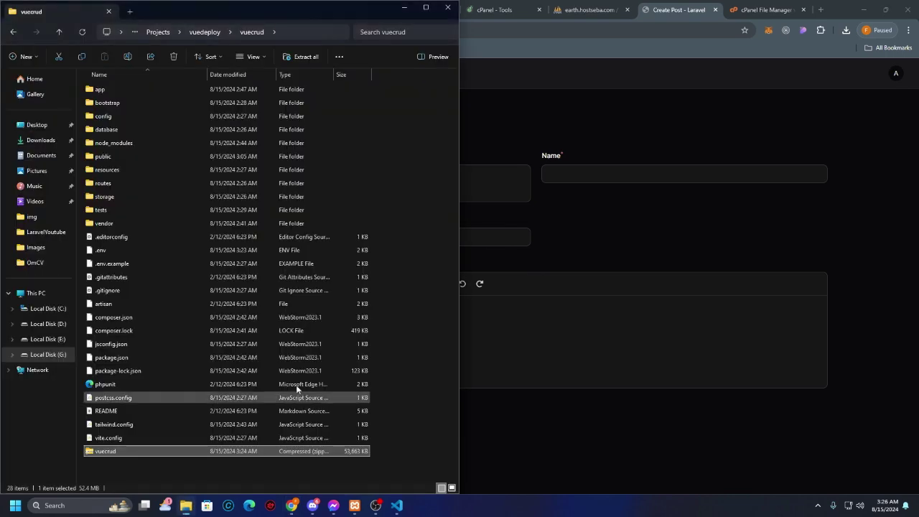
{"action": "key", "text": "alt+Up"}
{"action": "left_click", "coordinate": [126, 89]}
{"action": "double_click", "coordinate": [126, 89]}
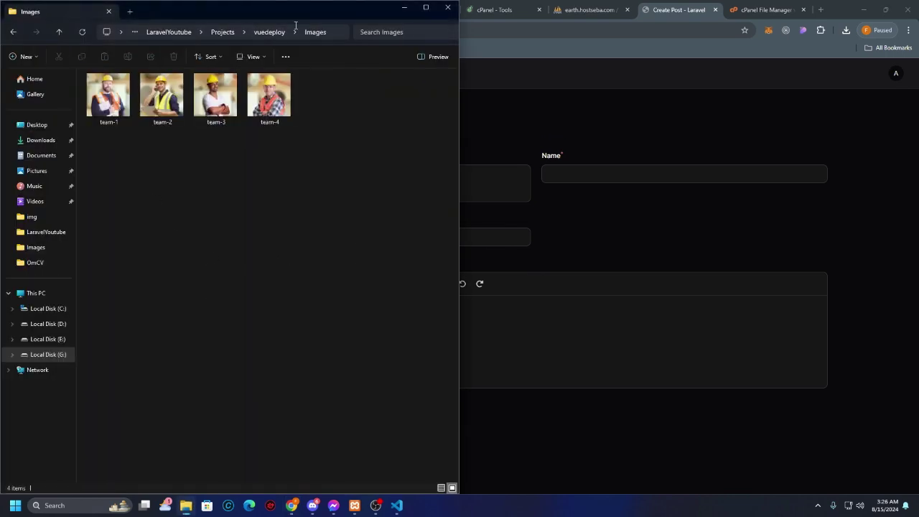
{"action": "left_click", "coordinate": [338, 32]}
{"action": "key", "text": "BackSpace"}
{"action": "left_click", "coordinate": [313, 155]}
{"action": "left_click", "coordinate": [334, 32]}
{"action": "left_click", "coordinate": [340, 190]}
{"action": "left_click", "coordinate": [651, 108]}
Step: Attach team-1.jpg from the Images folder to the post's Images field
{"action": "left_click", "coordinate": [445, 196]}
{"action": "left_click", "coordinate": [302, 26]}
{"action": "type", "text": "E:\\Video\\LaravelYoutube\\Projects\\vuedeploy\\Images"}
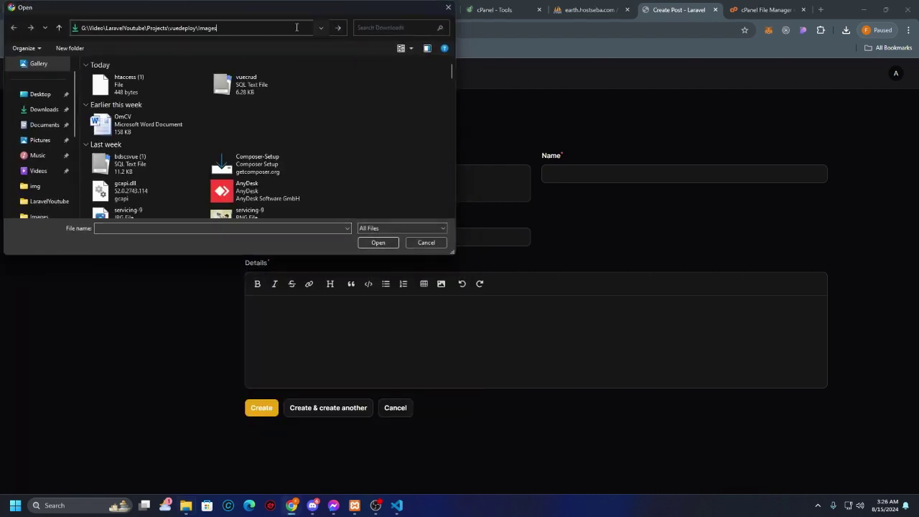
{"action": "key", "text": "Return"}
{"action": "left_click", "coordinate": [111, 84]}
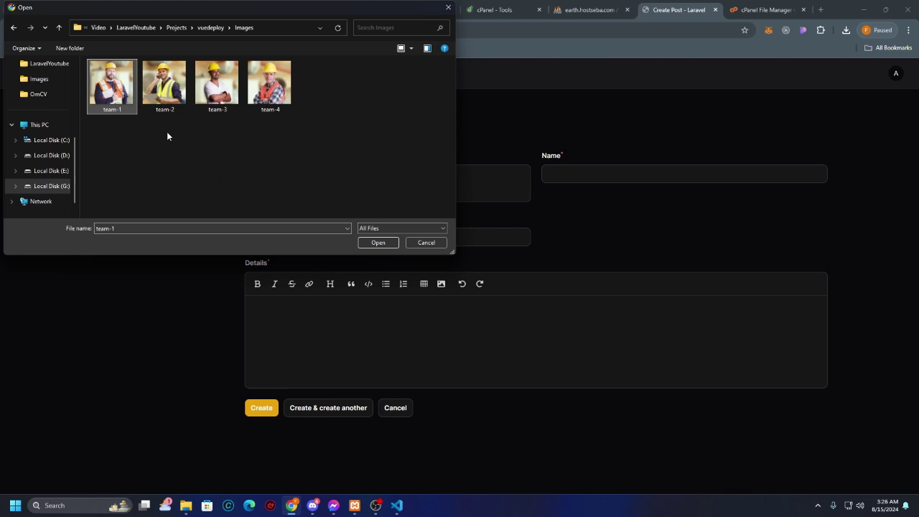
{"action": "left_click", "coordinate": [378, 242]}
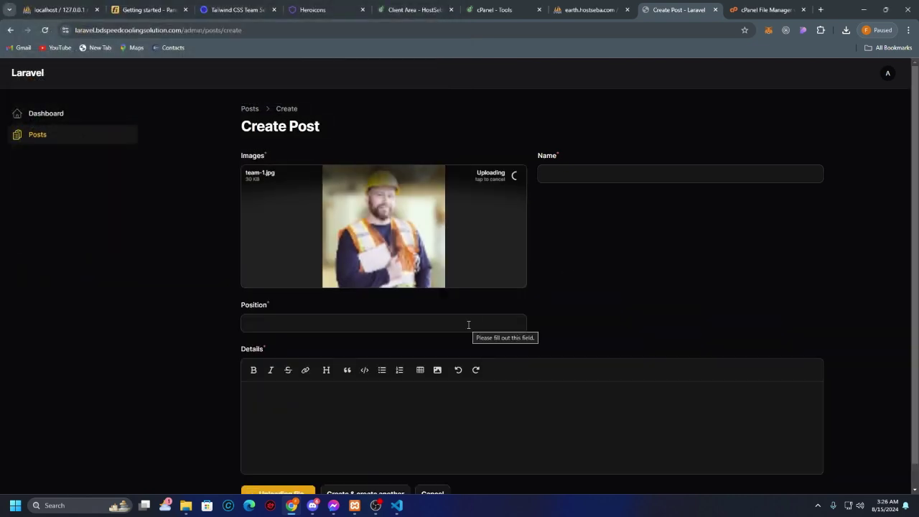
Step: Fill in Name, Position and Details, then save with Create & create another
{"action": "left_click", "coordinate": [626, 174]}
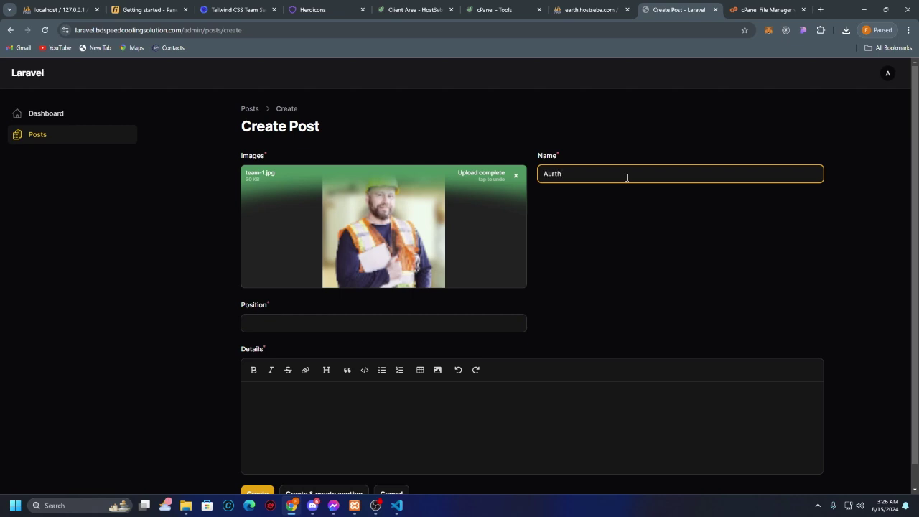
{"action": "left_click", "coordinate": [427, 327]}
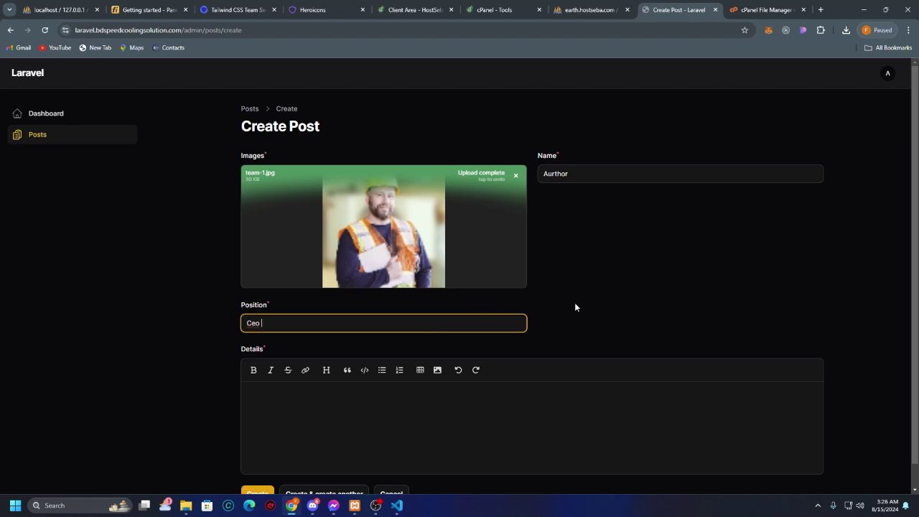
{"action": "left_click", "coordinate": [512, 408]}
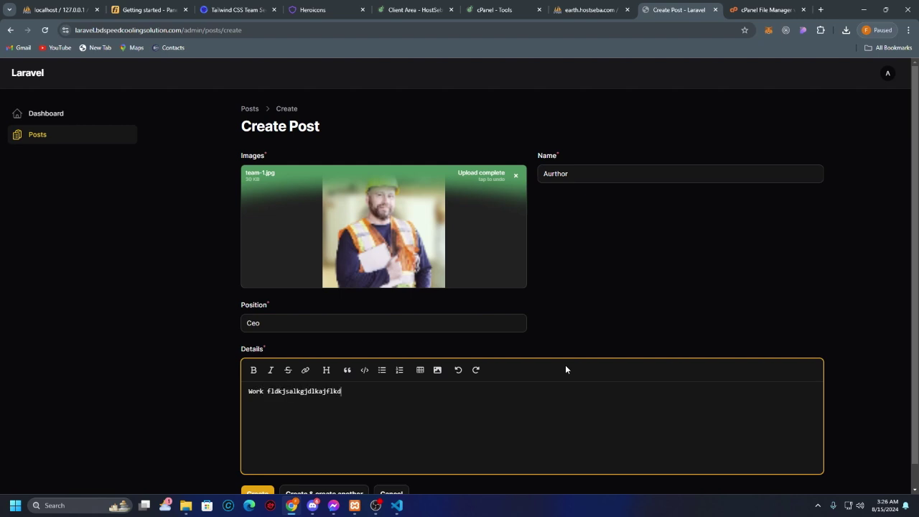
{"action": "scroll", "coordinate": [390, 460], "scroll_direction": "down", "scroll_amount": 1}
{"action": "left_click", "coordinate": [352, 473]}
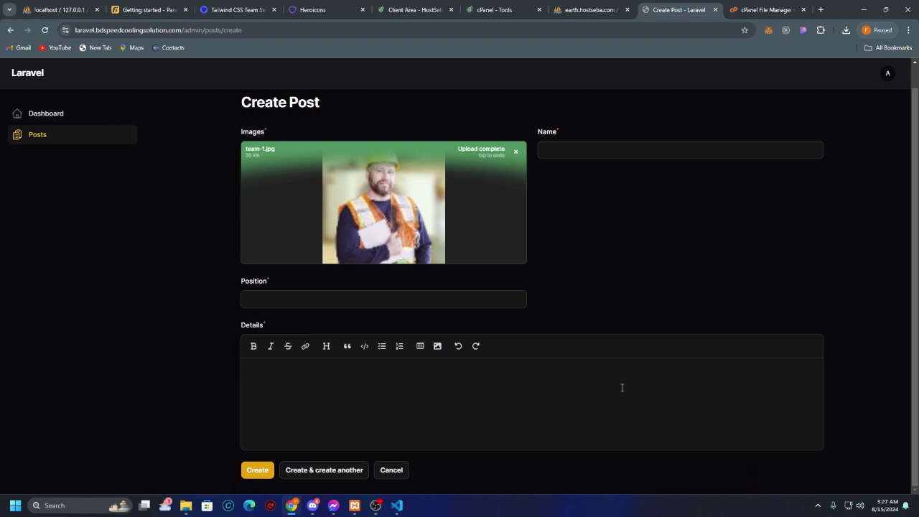
Step: Attach team-2.jpg to the new post
{"action": "left_click", "coordinate": [433, 190]}
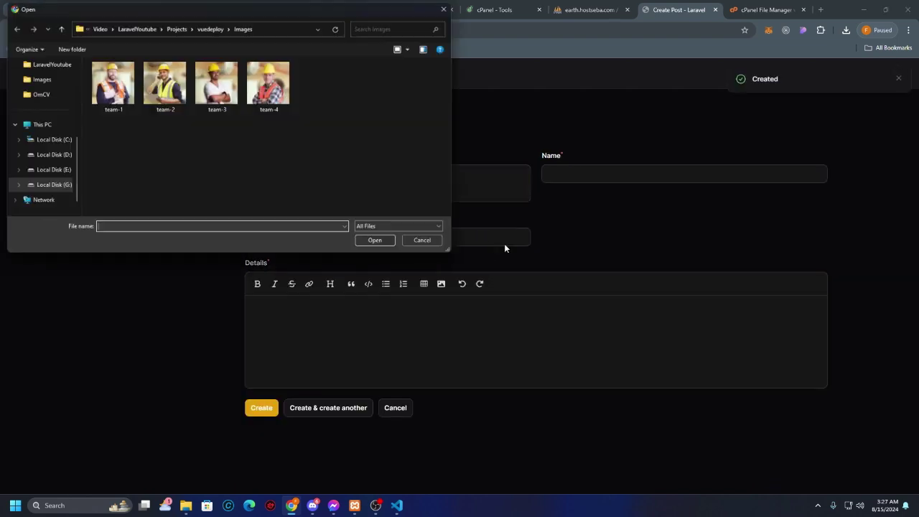
{"action": "left_click", "coordinate": [164, 86]}
{"action": "left_click", "coordinate": [377, 240]}
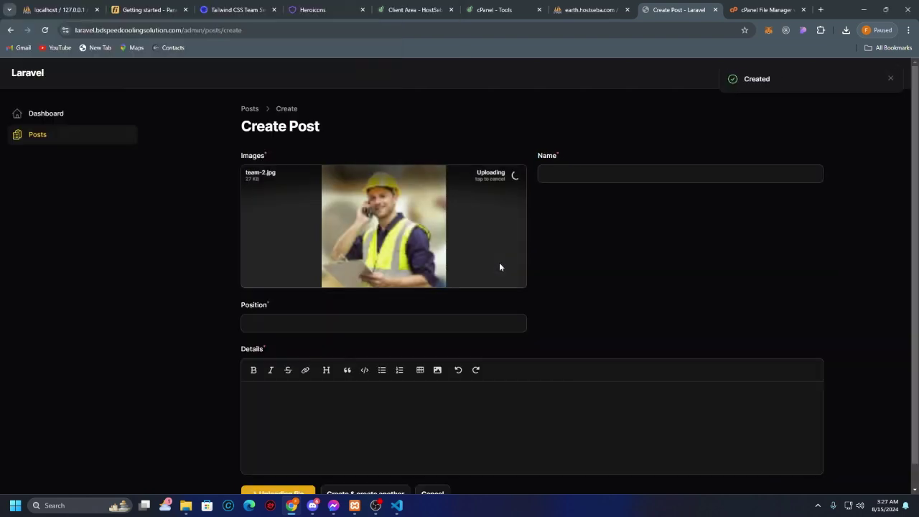
{"action": "left_click", "coordinate": [371, 321]}
Step: Enter the team member's name in the Name field, correcting typos
{"action": "left_click", "coordinate": [623, 175]}
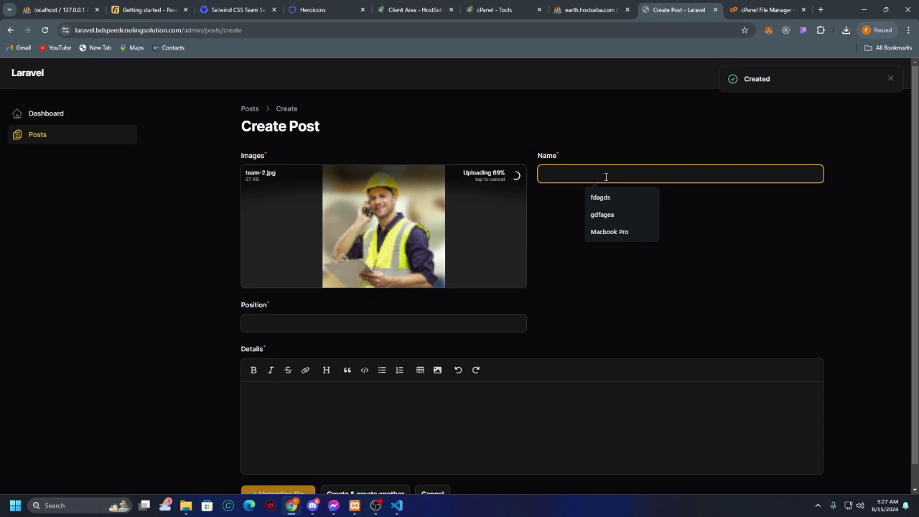
{"action": "type", "text": "Adan"}
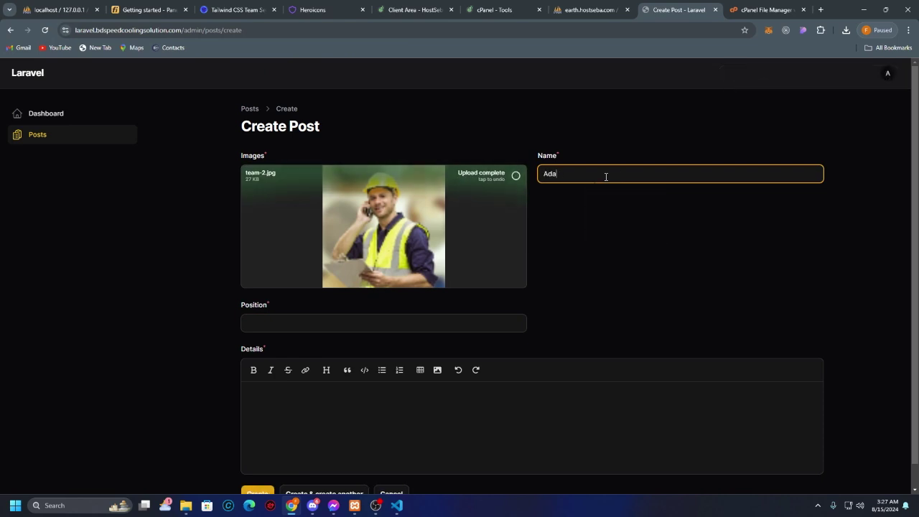
{"action": "key", "text": "BackSpace"}
{"action": "key", "text": "BackSpace"}
{"action": "key", "text": "BackSpace"}
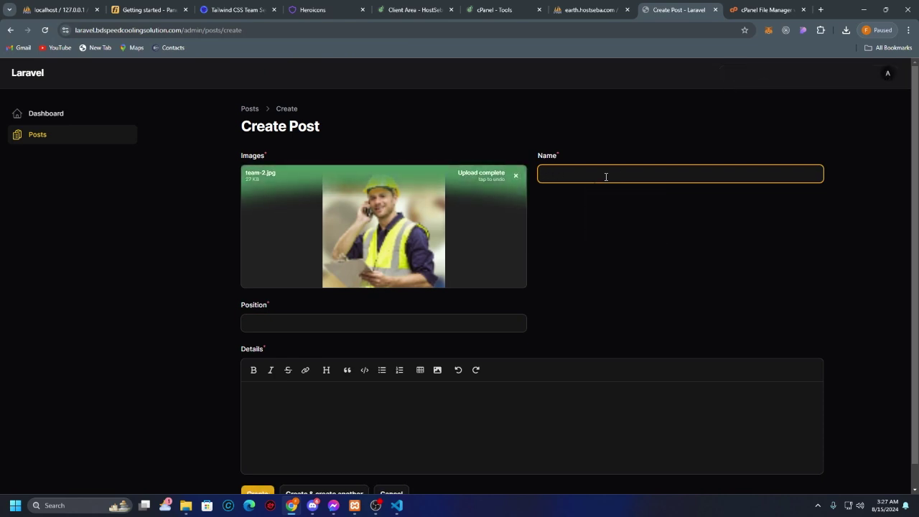
{"action": "type", "text": "Mi"}
{"action": "key", "text": "BackSpace"}
{"action": "type", "text": "a"}
{"action": "left_click", "coordinate": [598, 254]}
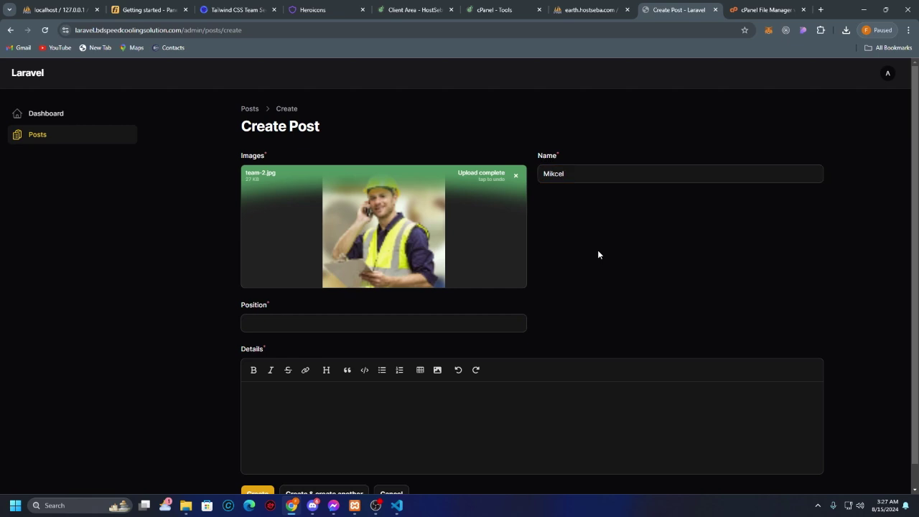
Step: Set Position to Manager, add placeholder Details, and save with Create & create another
{"action": "left_click", "coordinate": [487, 322]}
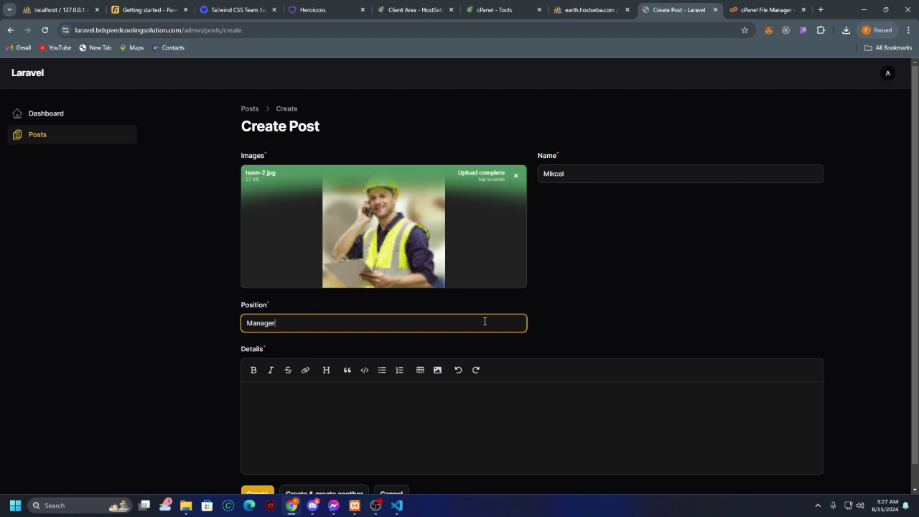
{"action": "left_click", "coordinate": [480, 405]}
{"action": "type", "text": "fdagdafegdadf"}
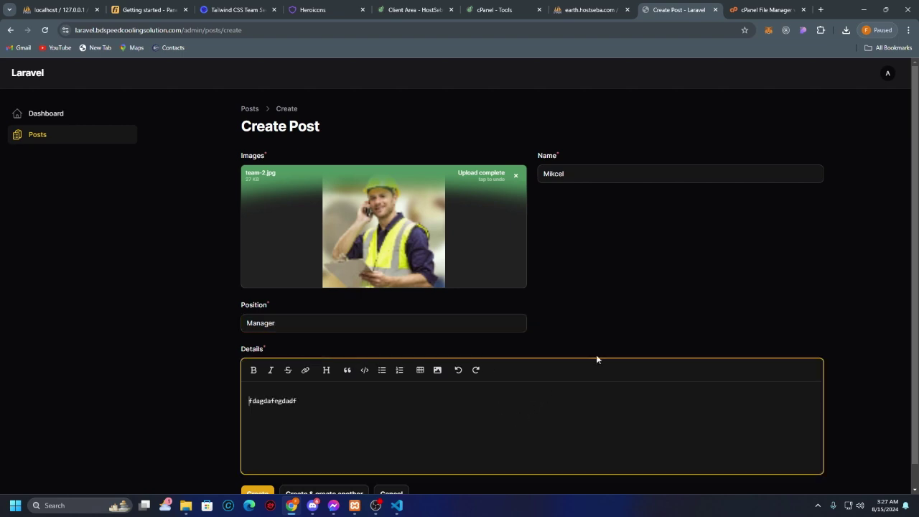
{"action": "scroll", "coordinate": [687, 310], "scroll_direction": "down", "scroll_amount": 1}
{"action": "type", "text": "hgjyjjyt"}
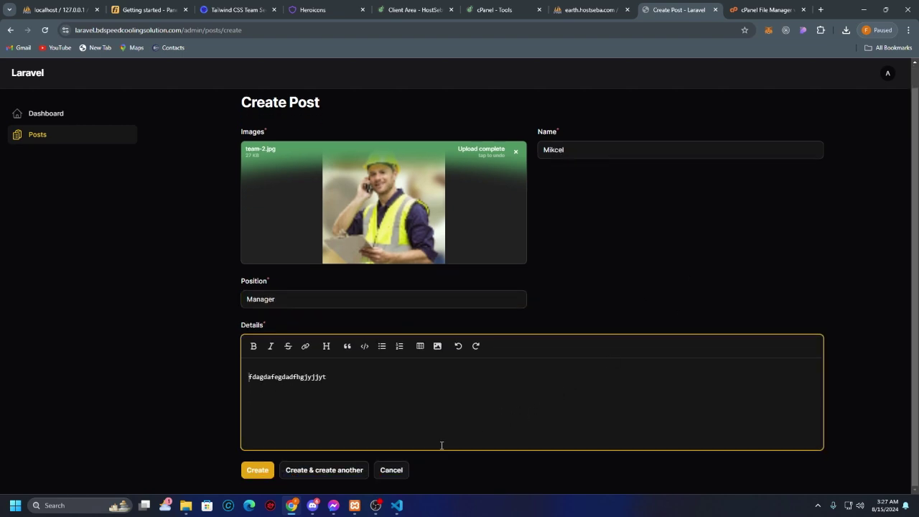
{"action": "left_click", "coordinate": [343, 472]}
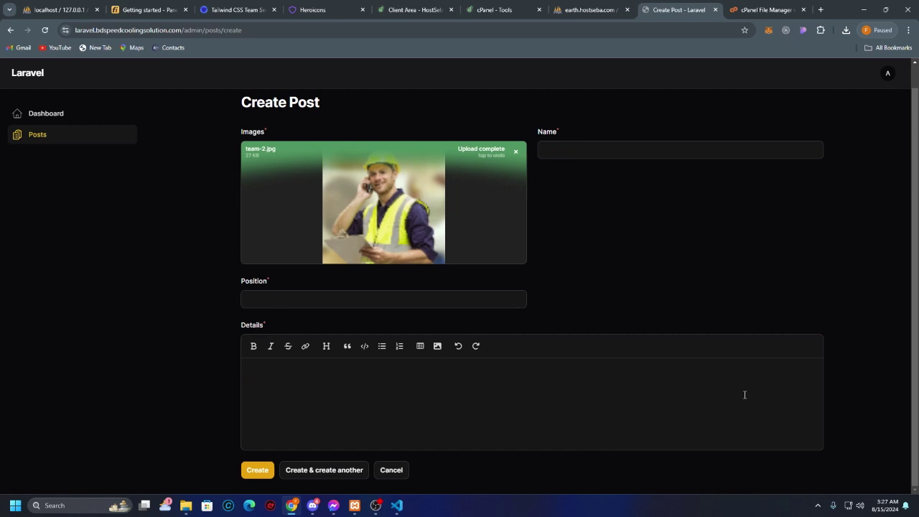
{"action": "left_click", "coordinate": [424, 191]}
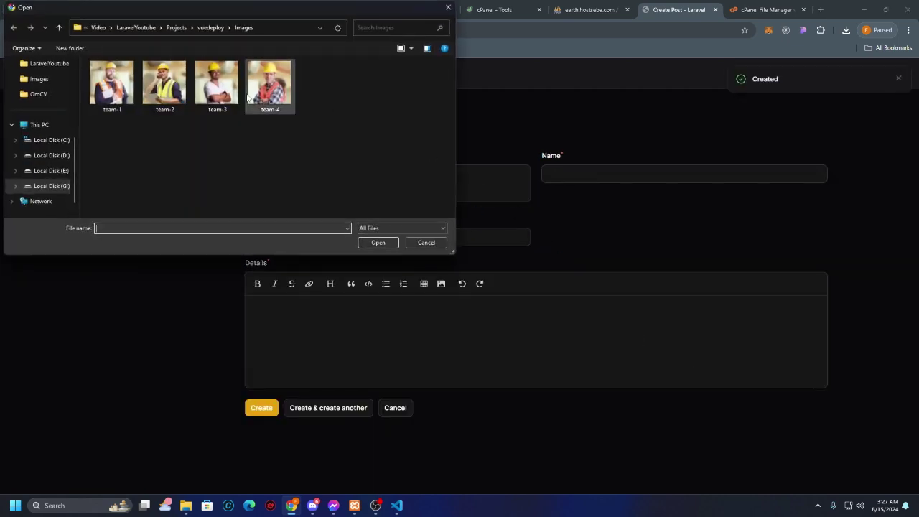
Step: Attach team-3.jpg, enter the name and set Position to SuperVisor
{"action": "double_click", "coordinate": [216, 83]}
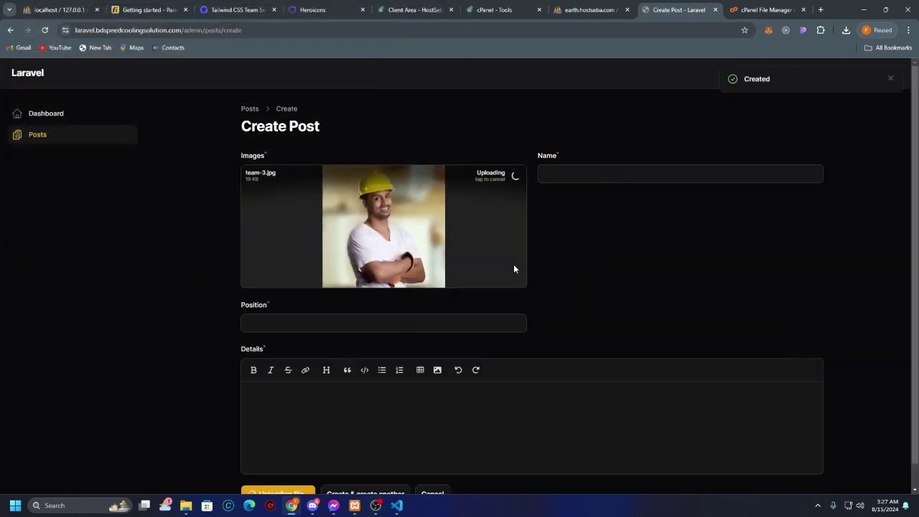
{"action": "left_click", "coordinate": [620, 179]}
{"action": "type", "text": "Ad"}
{"action": "key", "text": "BackSpace"}
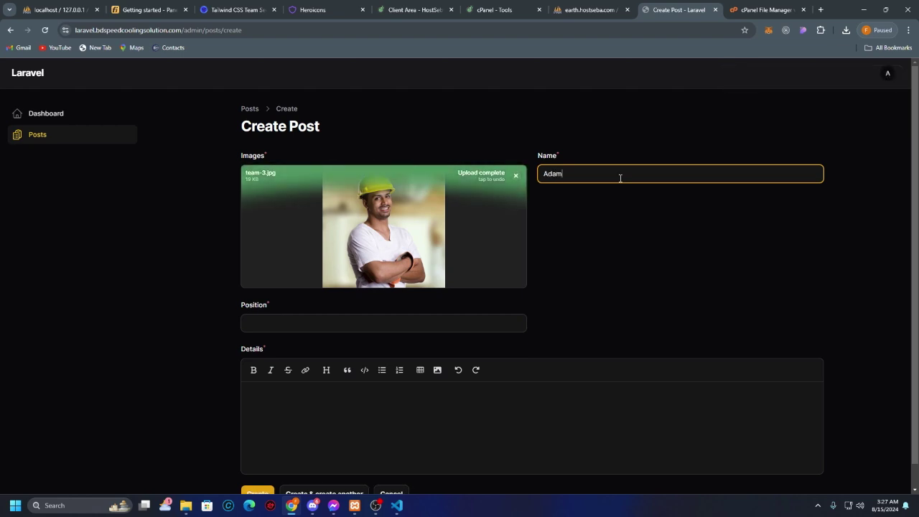
{"action": "left_click", "coordinate": [427, 323]}
{"action": "type", "text": "SuperVisor"}
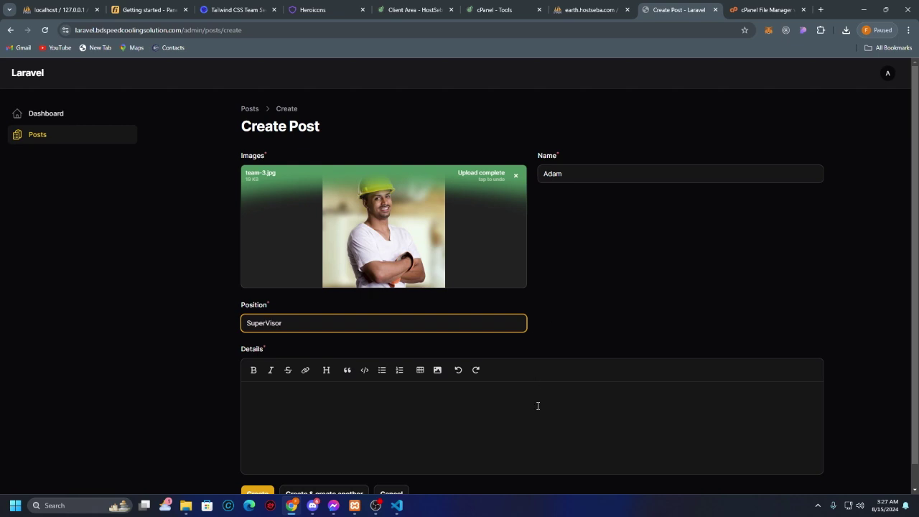
Step: Add placeholder Details, save the third post, and return to the Posts list
{"action": "left_click", "coordinate": [541, 410]}
{"action": "type", "text": "kh"}
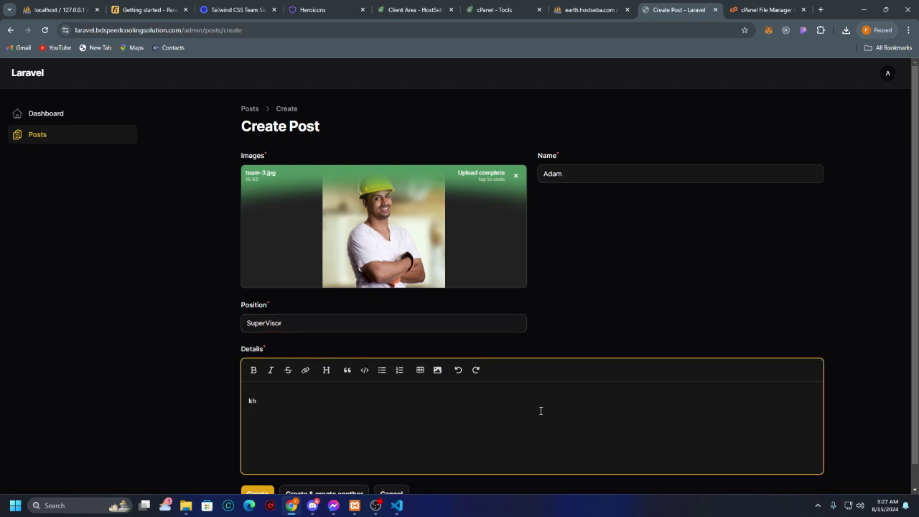
{"action": "type", "text": "dlkasjlfkdjalkgjdalefg"}
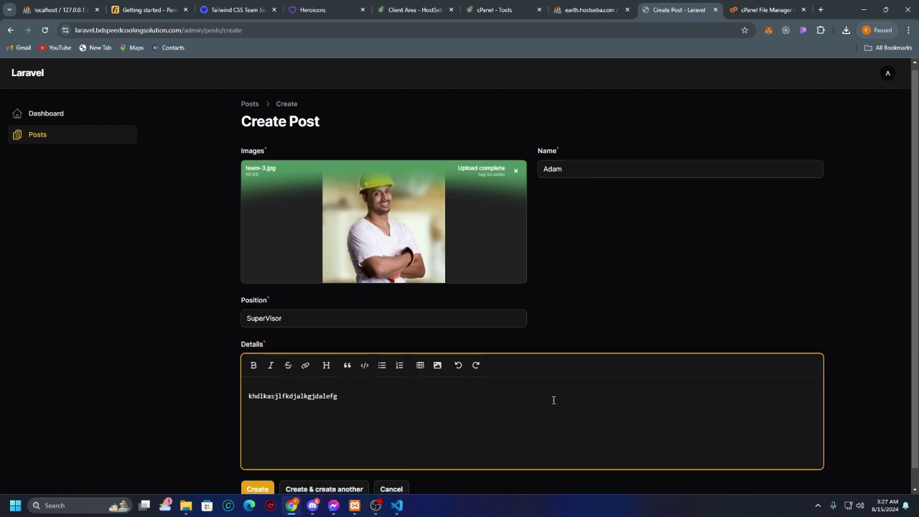
{"action": "scroll", "coordinate": [552, 400], "scroll_direction": "down", "scroll_amount": 1}
{"action": "left_click", "coordinate": [357, 465]}
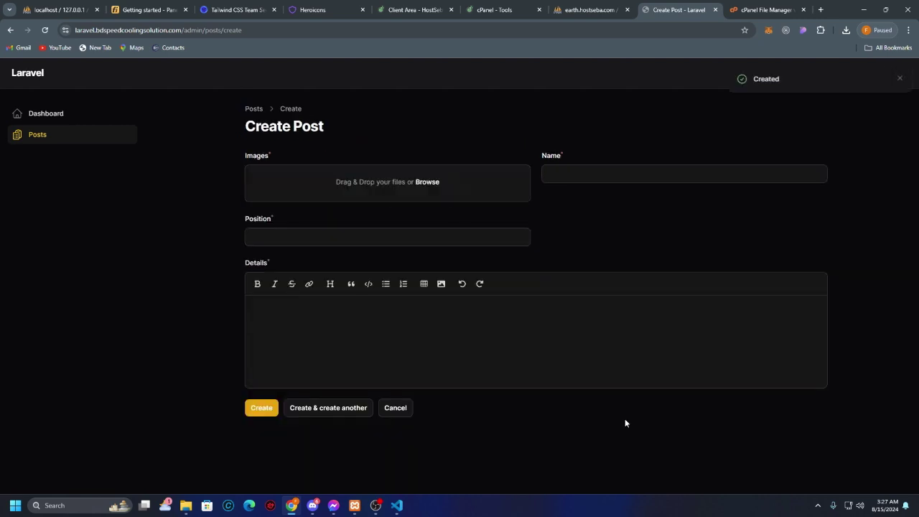
{"action": "left_click", "coordinate": [395, 408]}
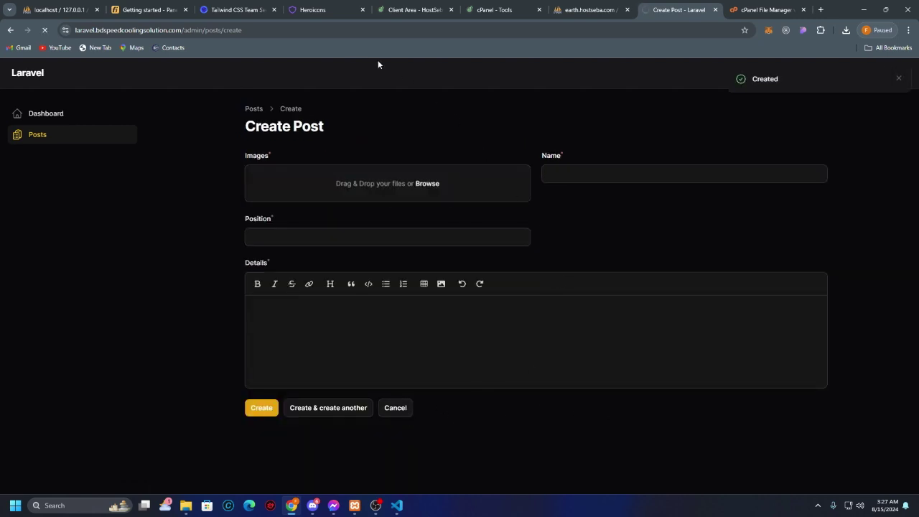
{"action": "left_click_drag", "start_coordinate": [344, 34], "coordinate": [186, 31]}
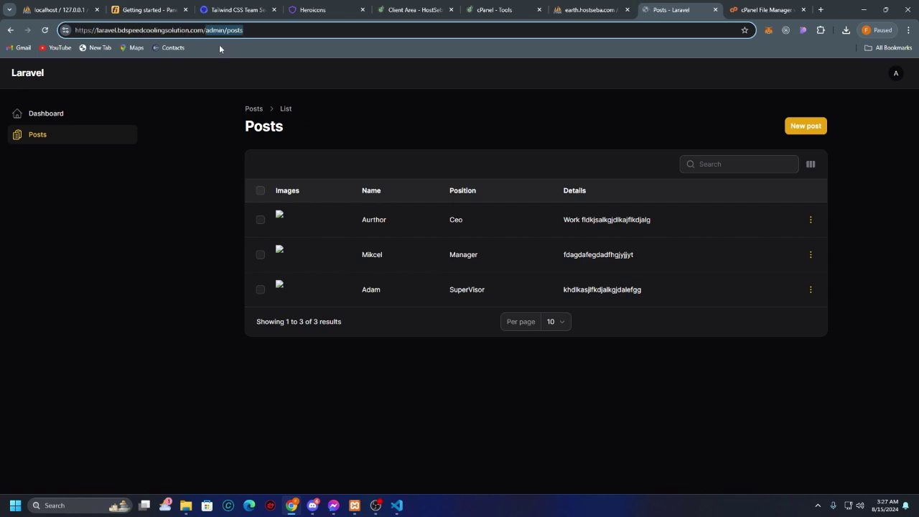
Step: Load the live home page listing three team members, then return to cPanel tools
{"action": "key", "text": "BackSpace"}
{"action": "key", "text": "Return"}
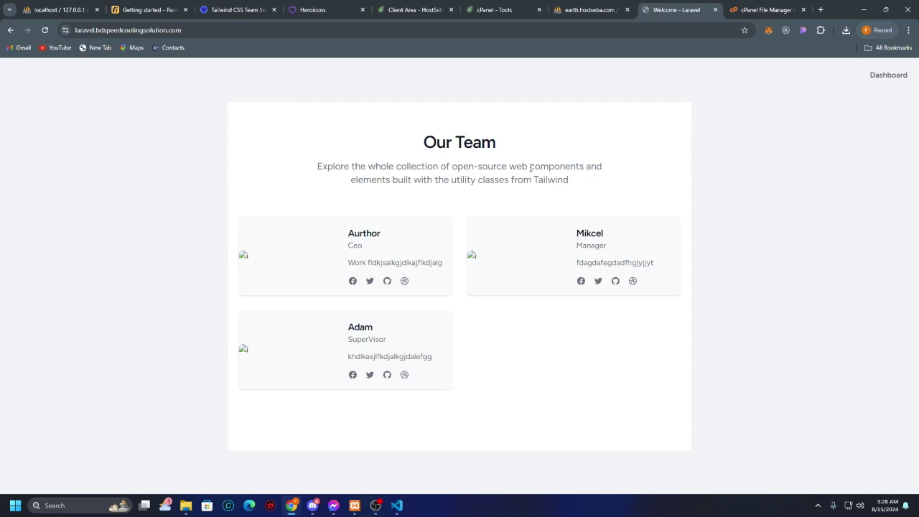
{"action": "left_click", "coordinate": [765, 9]}
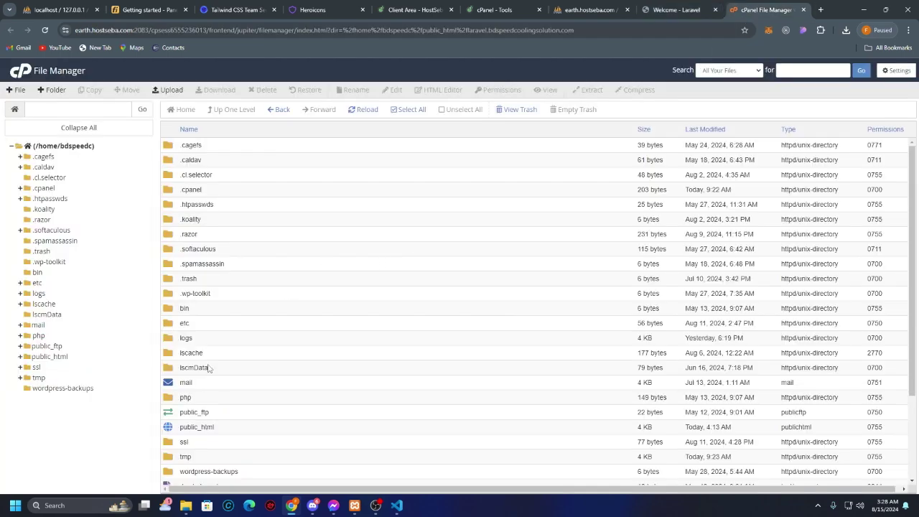
{"action": "left_click", "coordinate": [494, 10]}
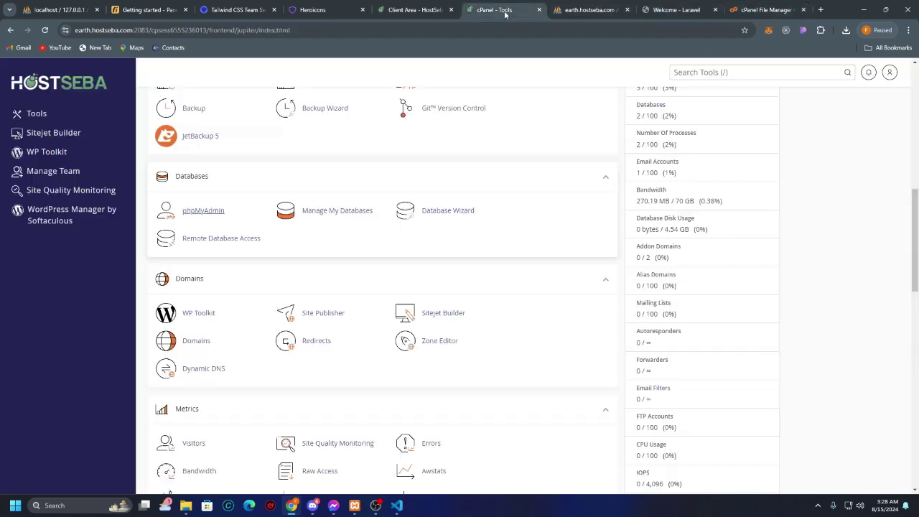
Step: Switch back and forth between the live site and cPanel File Manager, ending in File Manager
{"action": "left_click", "coordinate": [693, 9]}
{"action": "left_click", "coordinate": [775, 7]}
{"action": "left_click", "coordinate": [684, 8]}
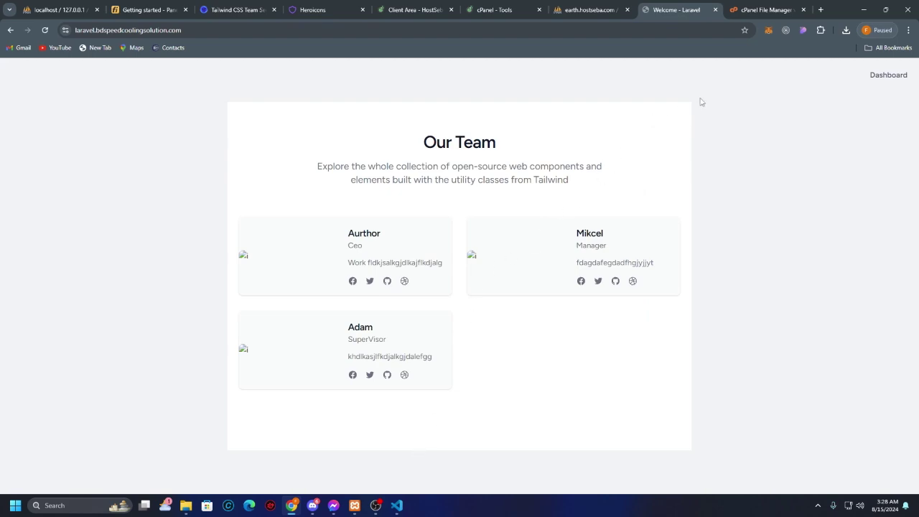
{"action": "left_click", "coordinate": [763, 10]}
{"action": "left_click", "coordinate": [694, 11]}
{"action": "left_click", "coordinate": [747, 9]}
{"action": "left_click", "coordinate": [686, 10]}
{"action": "left_click", "coordinate": [743, 19]}
{"action": "left_click", "coordinate": [675, 14]}
{"action": "left_click", "coordinate": [746, 14]}
Step: Permanently delete the storage folder in public_html > laravel.bdspeedcoolingsolution.com > public, skipping the trash
{"action": "scroll", "coordinate": [273, 315], "scroll_direction": "down", "scroll_amount": 3}
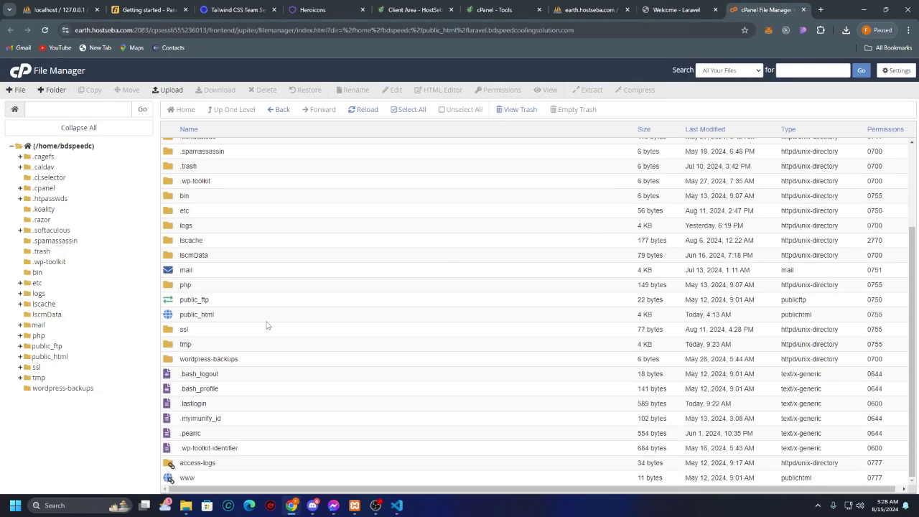
{"action": "double_click", "coordinate": [259, 316]}
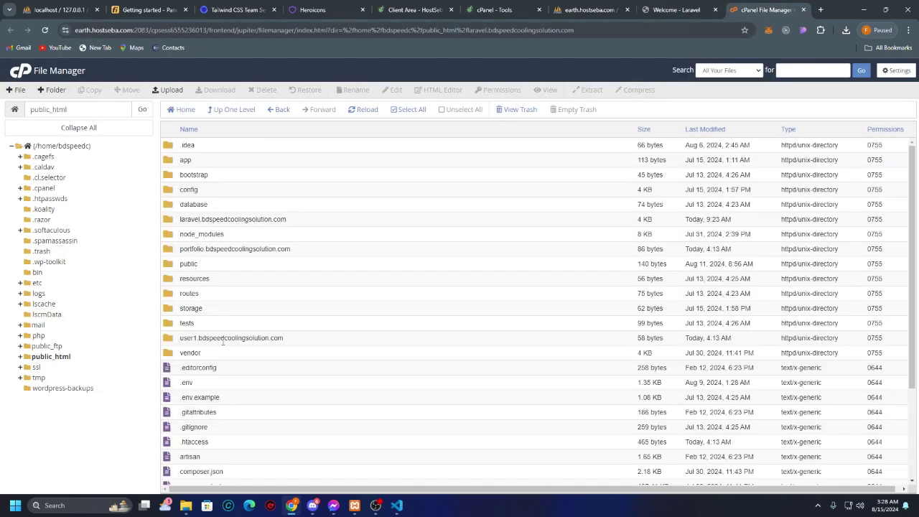
{"action": "double_click", "coordinate": [307, 226]}
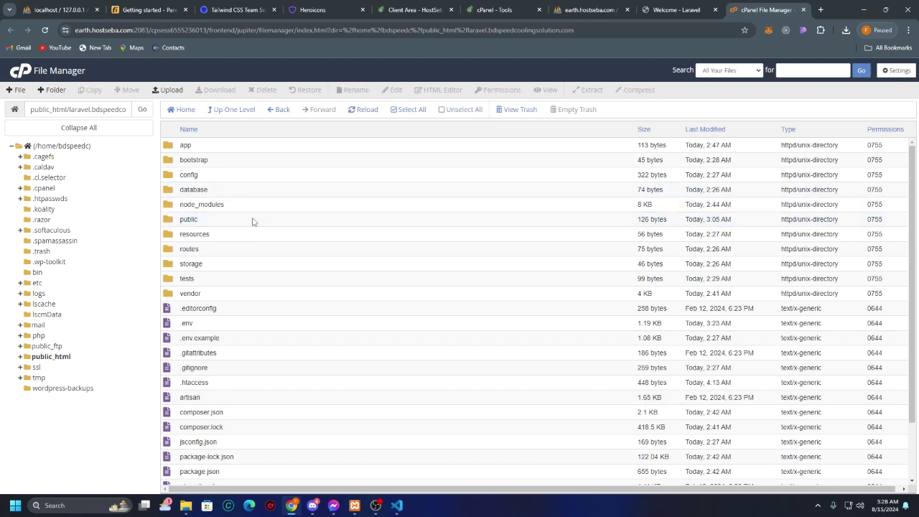
{"action": "double_click", "coordinate": [252, 219]}
{"action": "left_click", "coordinate": [222, 191]}
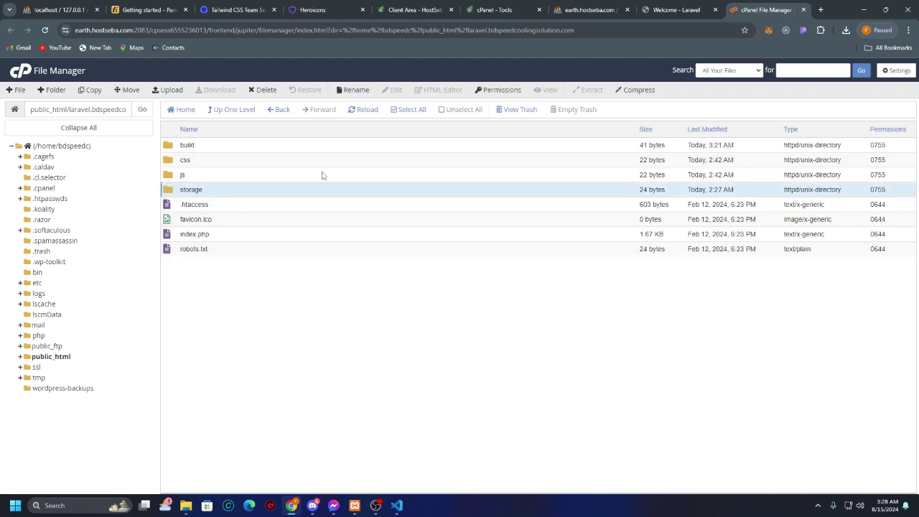
{"action": "left_click", "coordinate": [266, 89]}
{"action": "left_click", "coordinate": [361, 335]}
{"action": "left_click", "coordinate": [540, 345]}
Step: Check the live Our Team page with the browser placed beside File Manager
{"action": "left_click", "coordinate": [682, 10]}
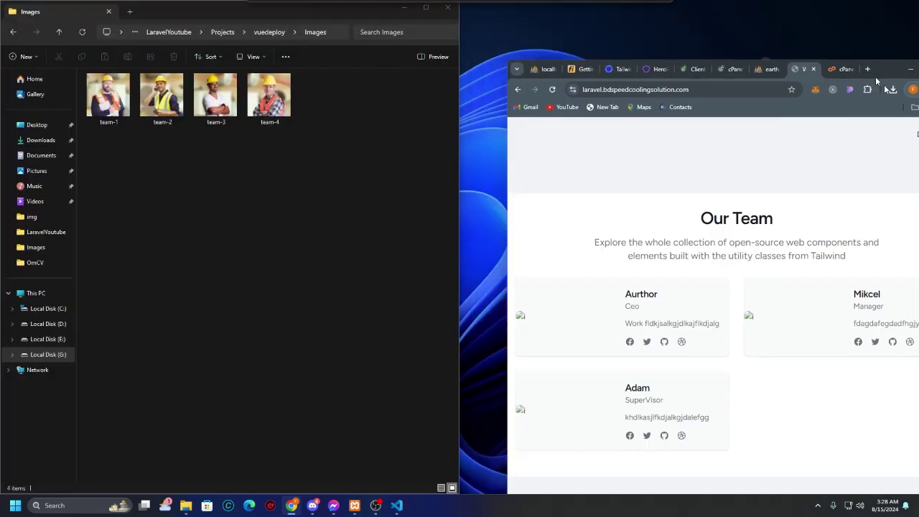
{"action": "left_click_drag", "start_coordinate": [847, 10], "coordinate": [918, 259]}
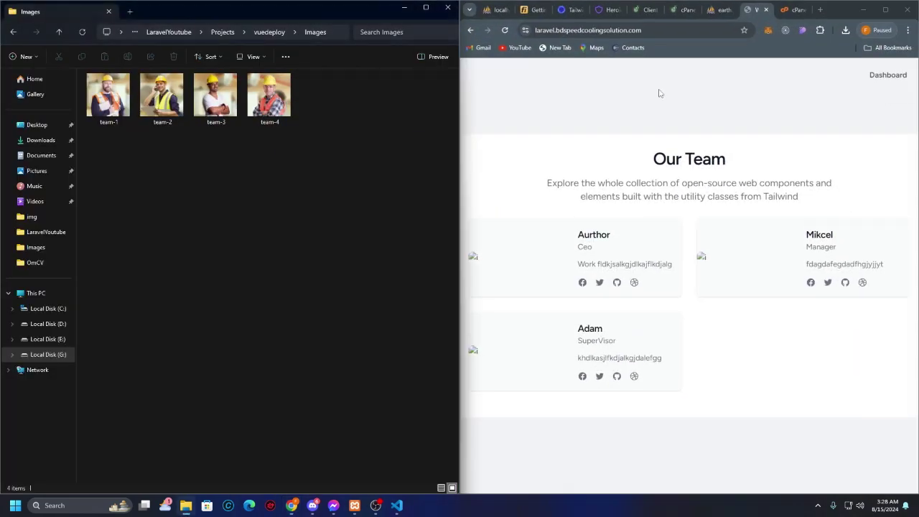
{"action": "left_click", "coordinate": [375, 505]}
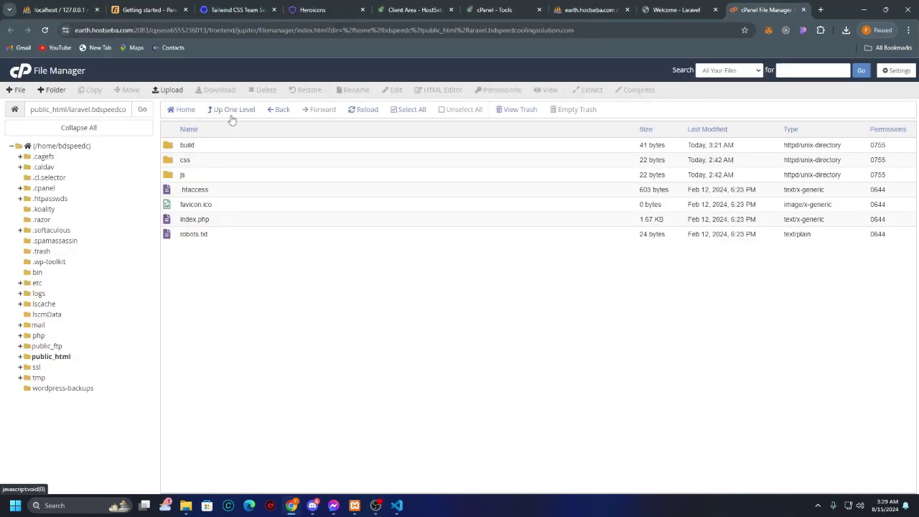
Step: From the Laravel project root, open the routes folder and select web.php
{"action": "left_click", "coordinate": [232, 112]}
{"action": "left_click", "coordinate": [208, 325]}
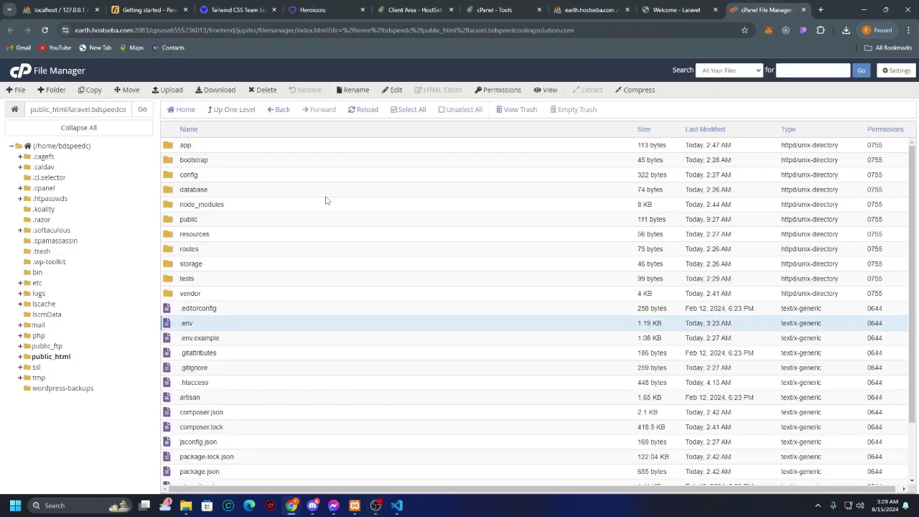
{"action": "left_click", "coordinate": [289, 294]}
{"action": "scroll", "coordinate": [304, 268], "scroll_direction": "down", "scroll_amount": 2}
{"action": "left_click", "coordinate": [231, 199]}
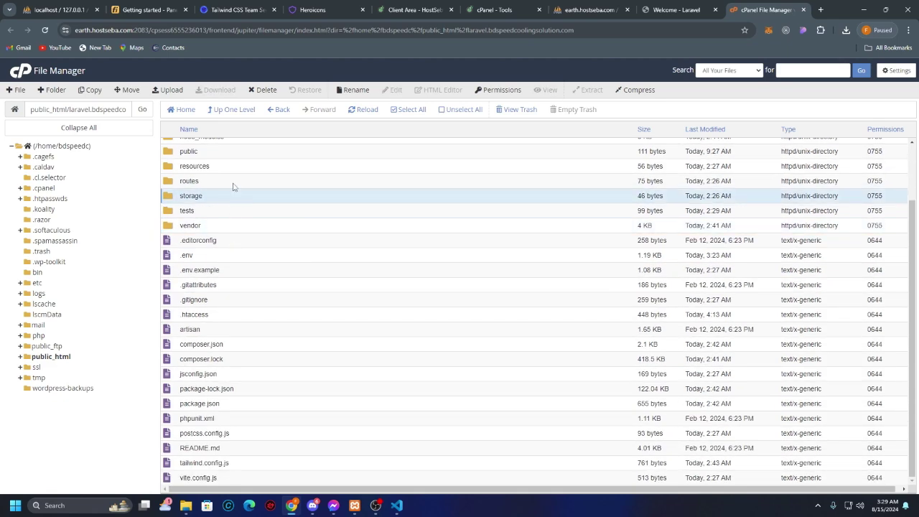
{"action": "left_click", "coordinate": [232, 187]}
{"action": "double_click", "coordinate": [233, 186]}
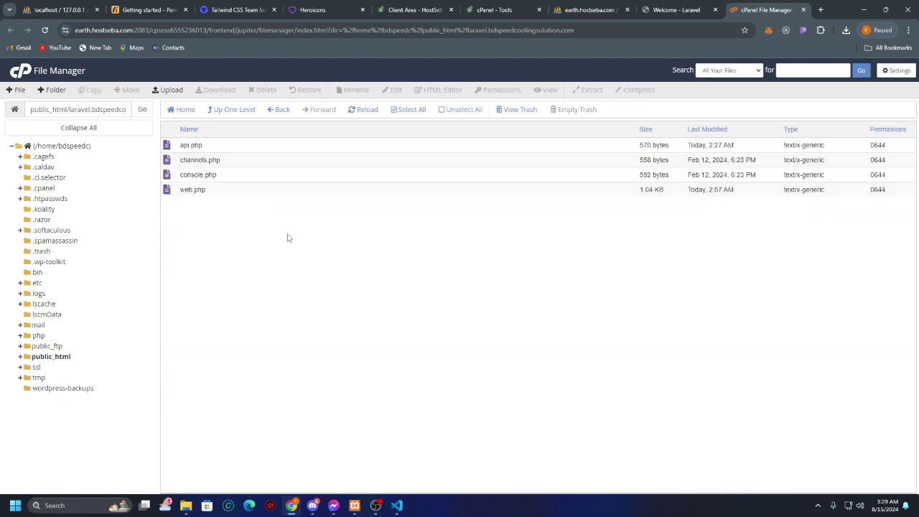
{"action": "left_click", "coordinate": [223, 193]}
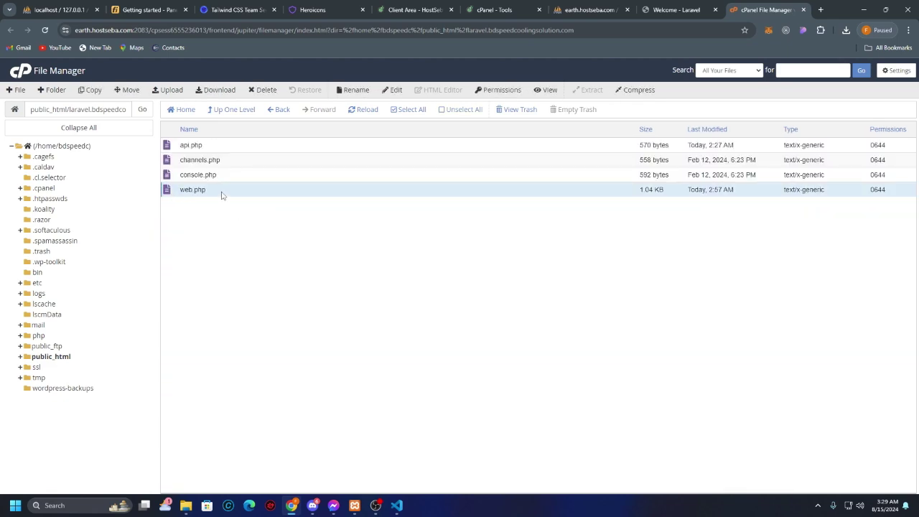
Step: Open web.php in the code editor and paste a /link route calling Artisan storage:link after the header comment
{"action": "left_click", "coordinate": [394, 89]}
{"action": "left_click", "coordinate": [540, 349]}
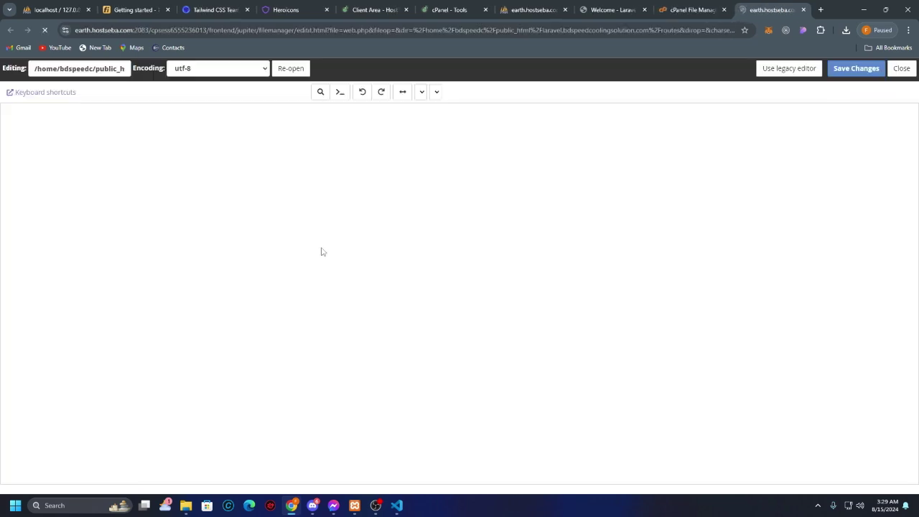
{"action": "left_click", "coordinate": [145, 248]}
{"action": "left_click", "coordinate": [166, 255]}
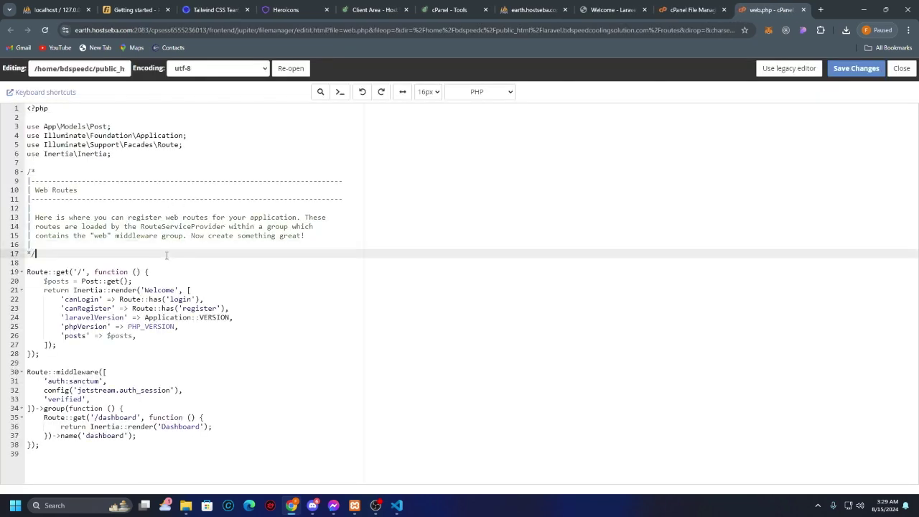
{"action": "key", "text": "Return"}
{"action": "key", "text": "Return"}
{"action": "type", "text": "Route::get('/link', function () {     Artisan::call('storage:link'); });"}
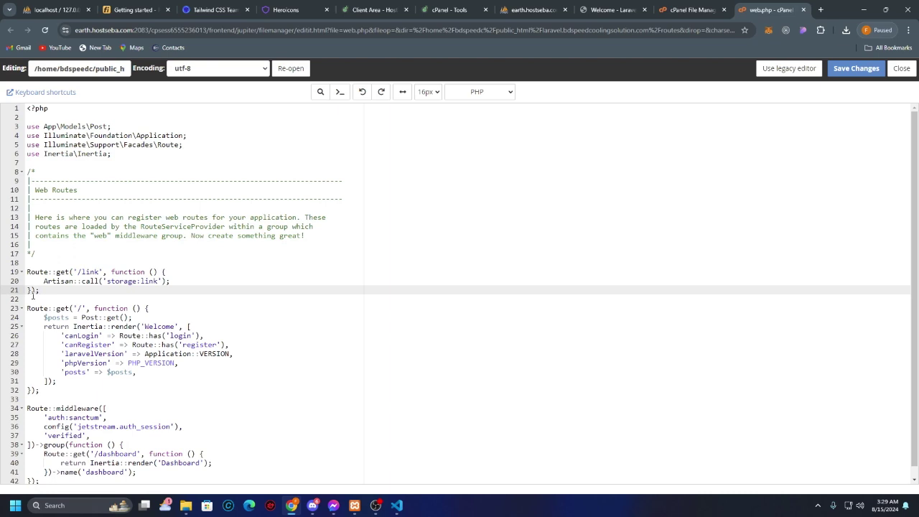
Step: Check the new route's '/link' path and storage:link call, then save web.php
{"action": "left_click", "coordinate": [111, 297]}
{"action": "left_click", "coordinate": [139, 290]}
{"action": "left_click", "coordinate": [234, 328]}
{"action": "left_click", "coordinate": [176, 283]}
{"action": "key", "text": "Down"}
{"action": "left_click", "coordinate": [84, 272]}
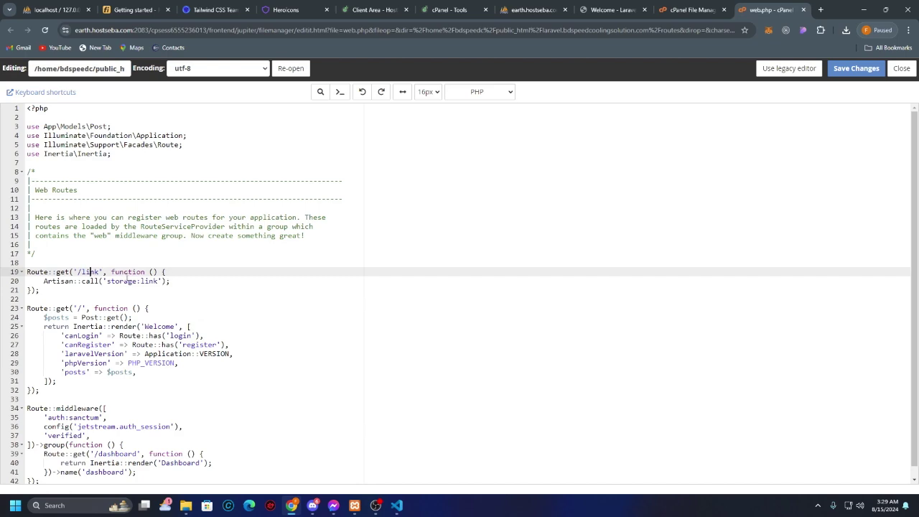
{"action": "double_click", "coordinate": [127, 280]}
{"action": "left_click", "coordinate": [181, 279]}
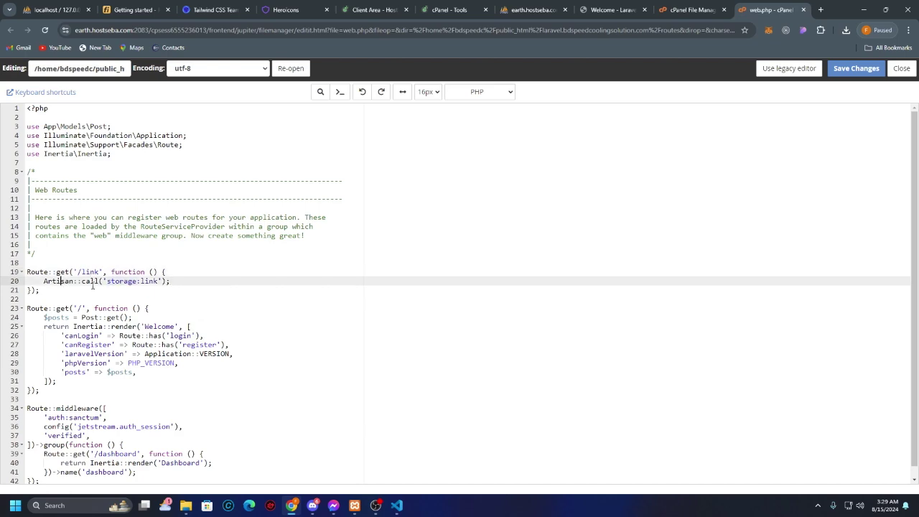
{"action": "left_click", "coordinate": [234, 288]}
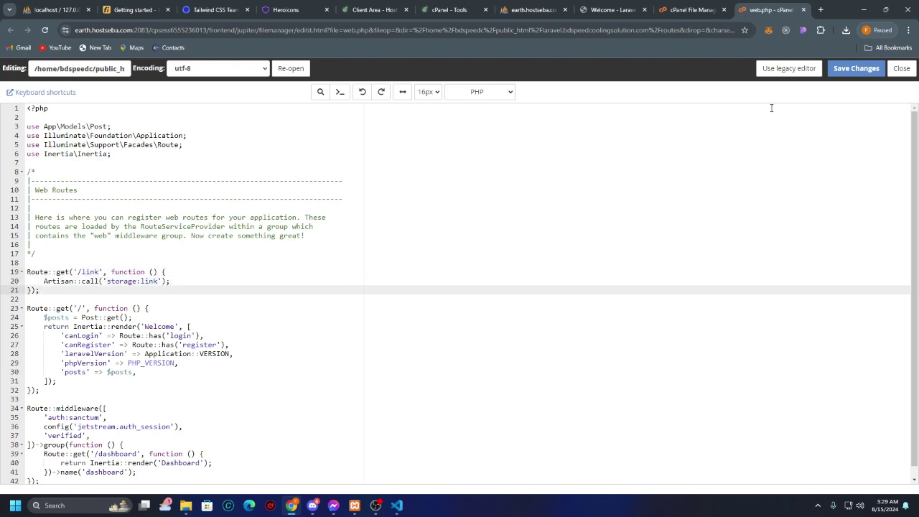
{"action": "left_click", "coordinate": [856, 68]}
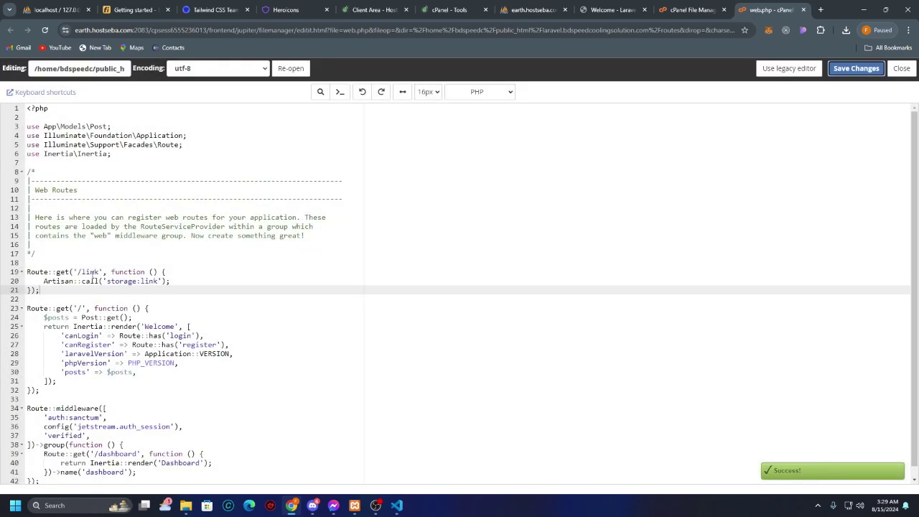
{"action": "double_click", "coordinate": [92, 272]}
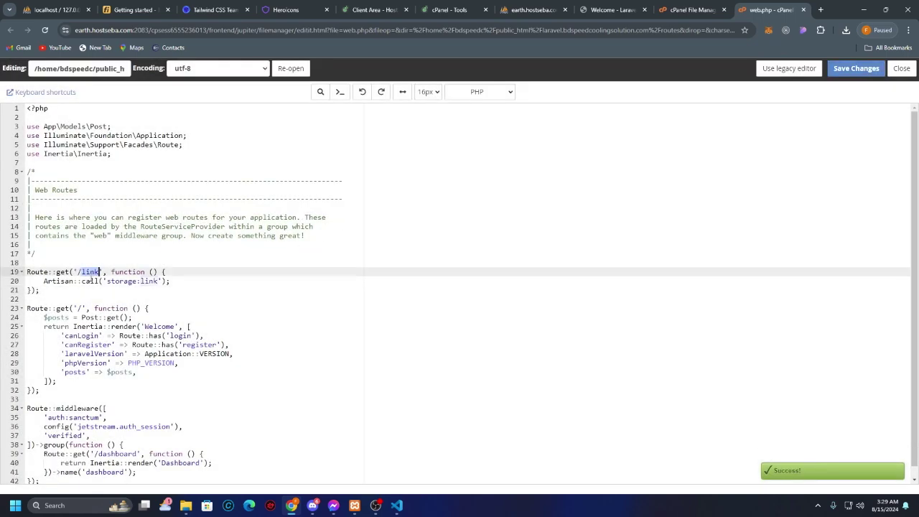
Step: Visit /link on the live site to run the storage link
{"action": "left_click", "coordinate": [639, 11]}
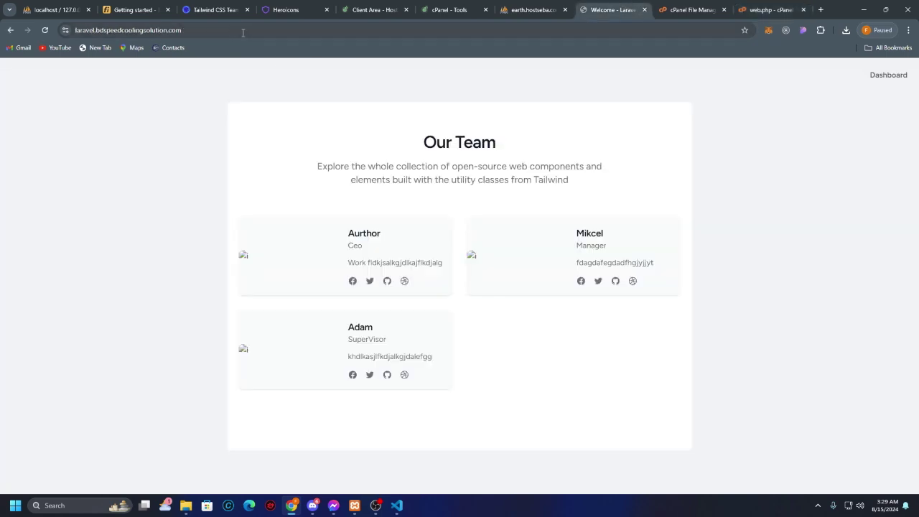
{"action": "left_click", "coordinate": [356, 31]}
{"action": "type", "text": "/link"}
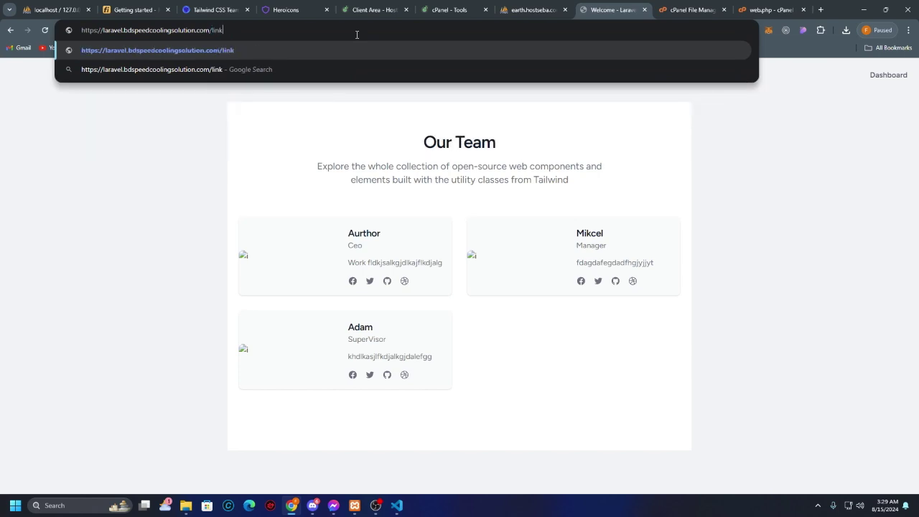
{"action": "key", "text": "Return"}
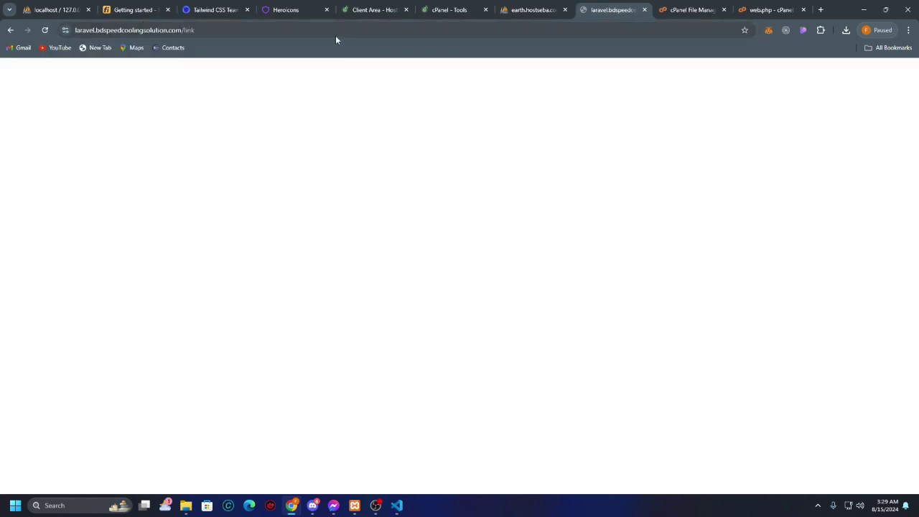
Step: Remove /link from the address and reload the home page so the team photos load
{"action": "double_click", "coordinate": [335, 36]}
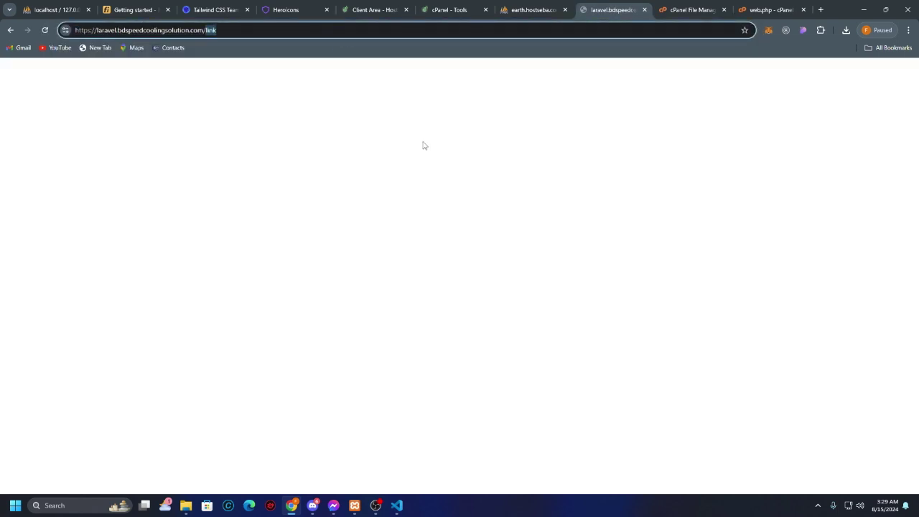
{"action": "key", "text": "BackSpace"}
{"action": "key", "text": "BackSpace"}
{"action": "key", "text": "Return"}
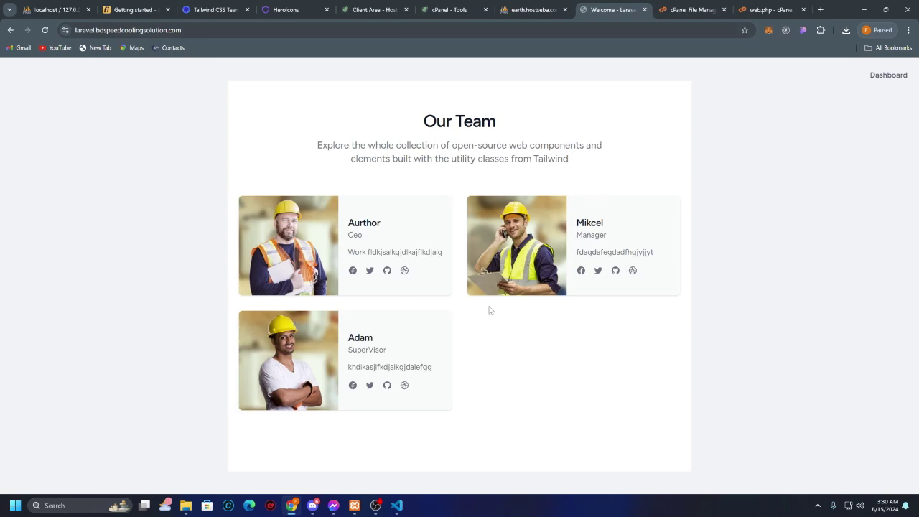
{"action": "left_click", "coordinate": [693, 13]}
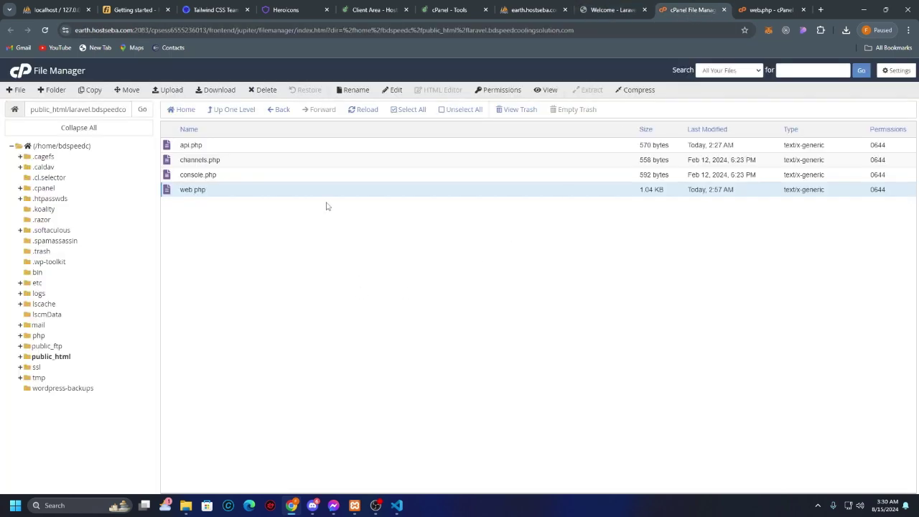
Step: Browse laravel.bdspeedcoolingsolution.com > public > storage > PostImages to check the three uploaded jpgs, then close File Manager
{"action": "left_click", "coordinate": [244, 110]}
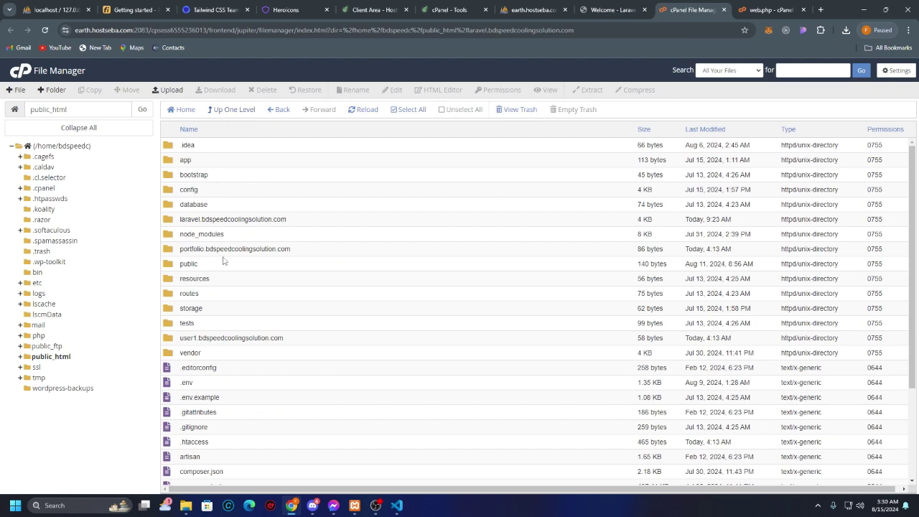
{"action": "double_click", "coordinate": [263, 220]}
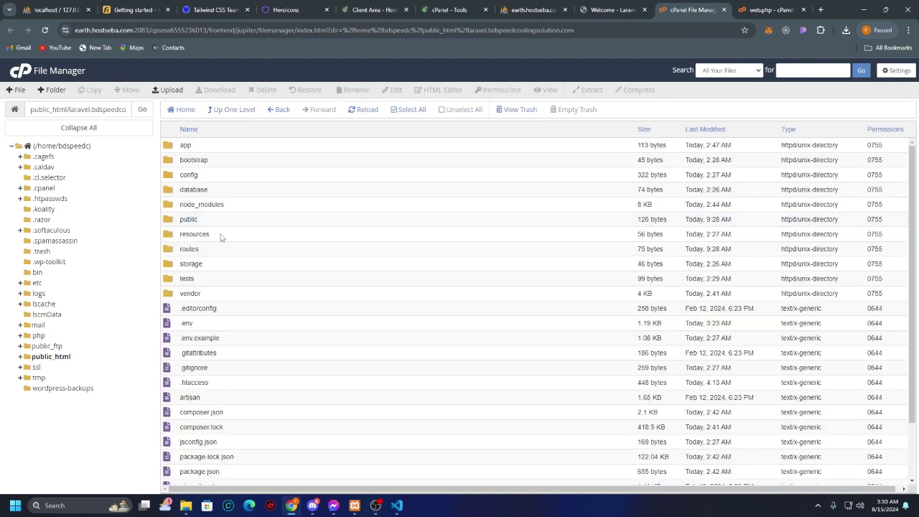
{"action": "double_click", "coordinate": [215, 220]}
{"action": "left_click", "coordinate": [247, 255]}
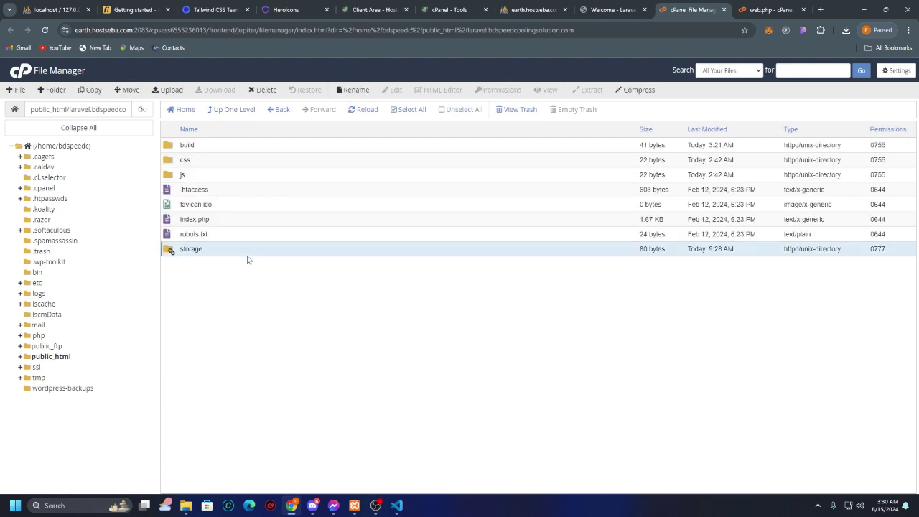
{"action": "double_click", "coordinate": [247, 256]}
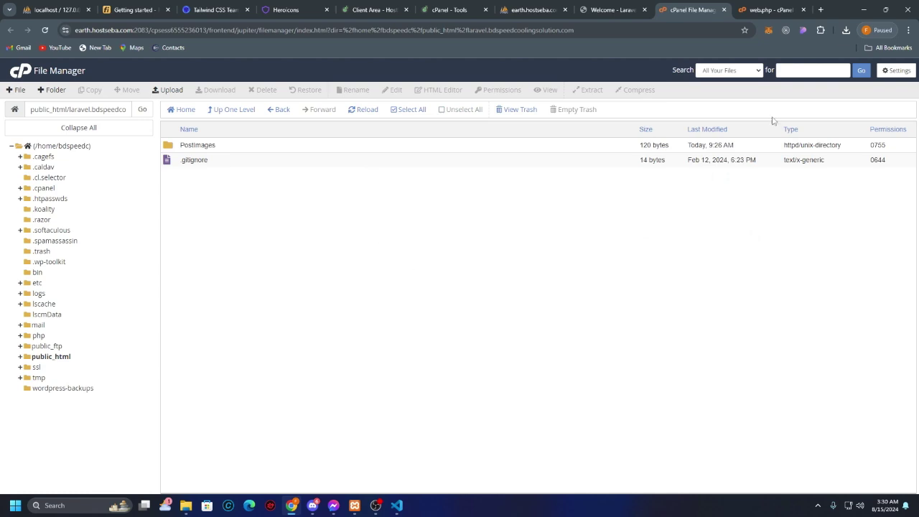
{"action": "double_click", "coordinate": [227, 148]}
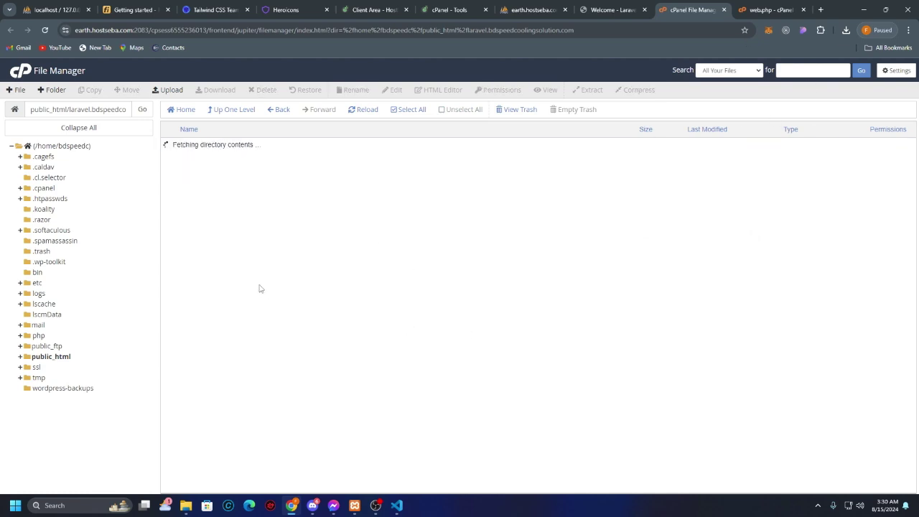
{"action": "left_click", "coordinate": [236, 174]}
{"action": "left_click", "coordinate": [396, 146]}
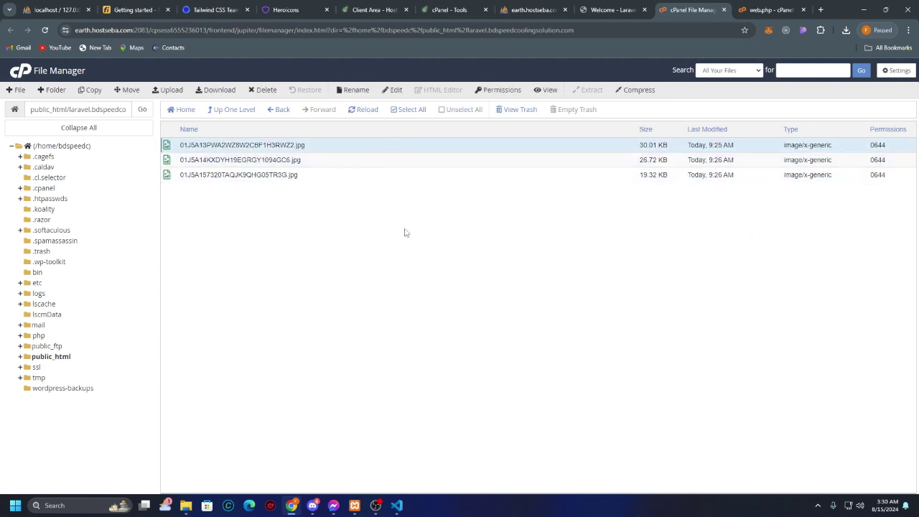
{"action": "left_click", "coordinate": [237, 111]}
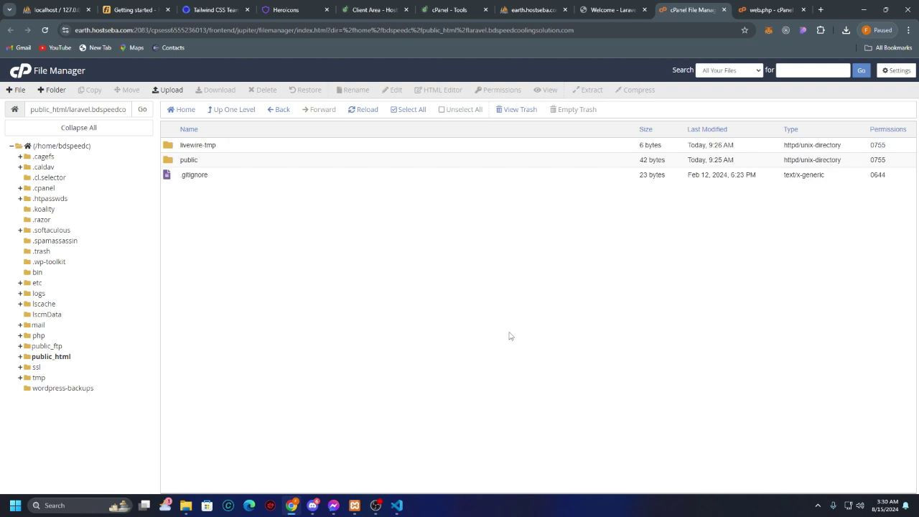
{"action": "left_click", "coordinate": [724, 10]}
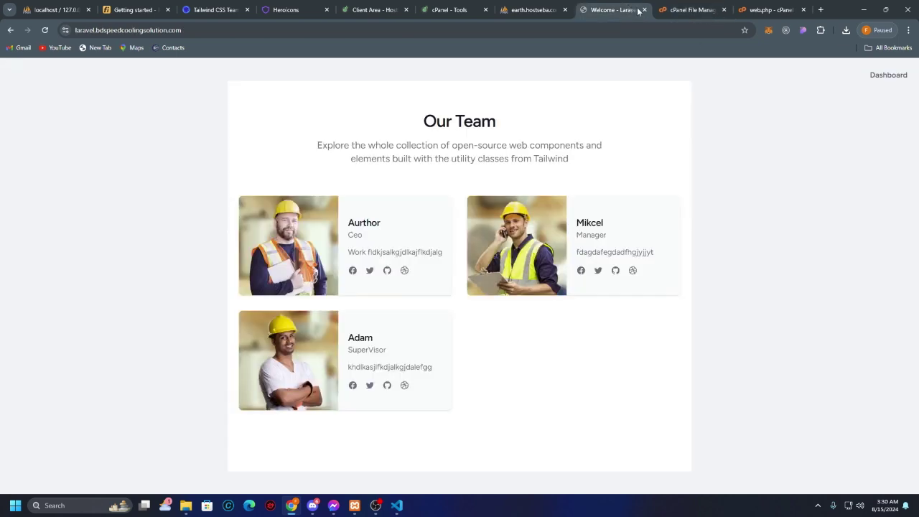
Step: Close the web.php editor and view the Posts list from the admin Dashboard
{"action": "left_click", "coordinate": [723, 10]}
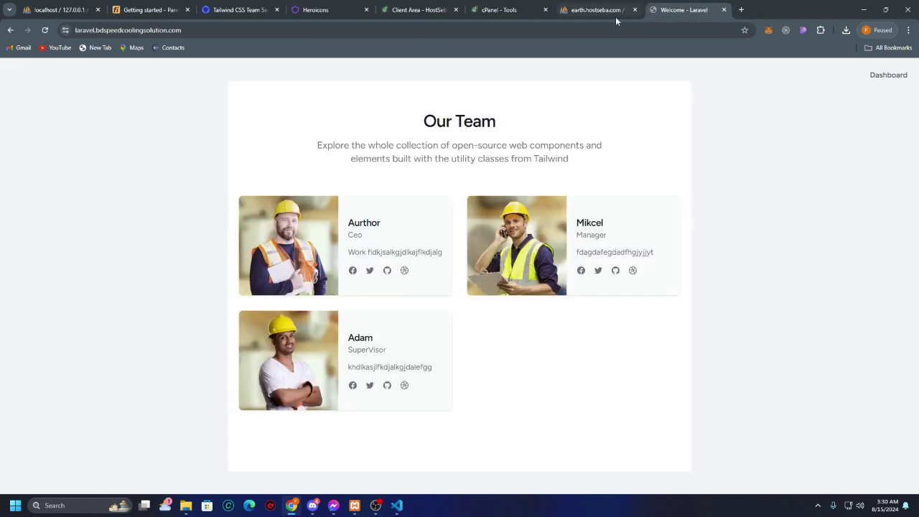
{"action": "left_click", "coordinate": [884, 75]}
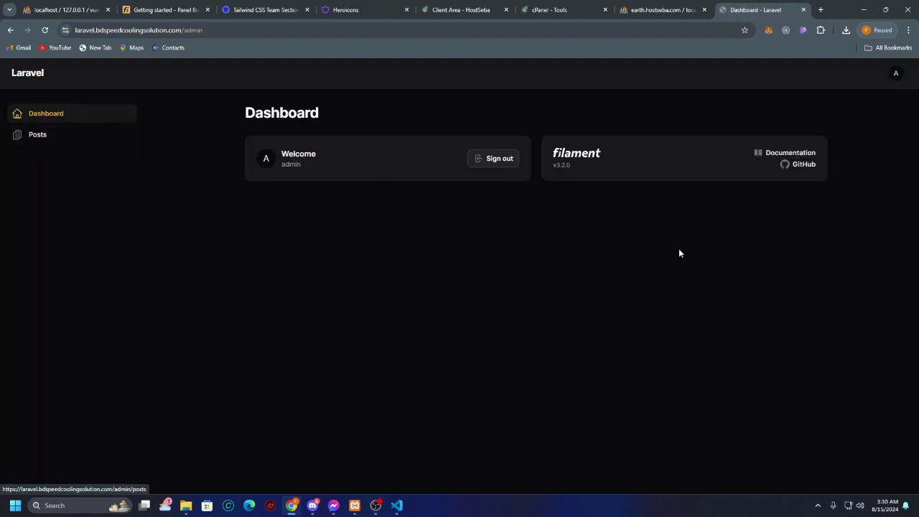
{"action": "left_click", "coordinate": [44, 137]}
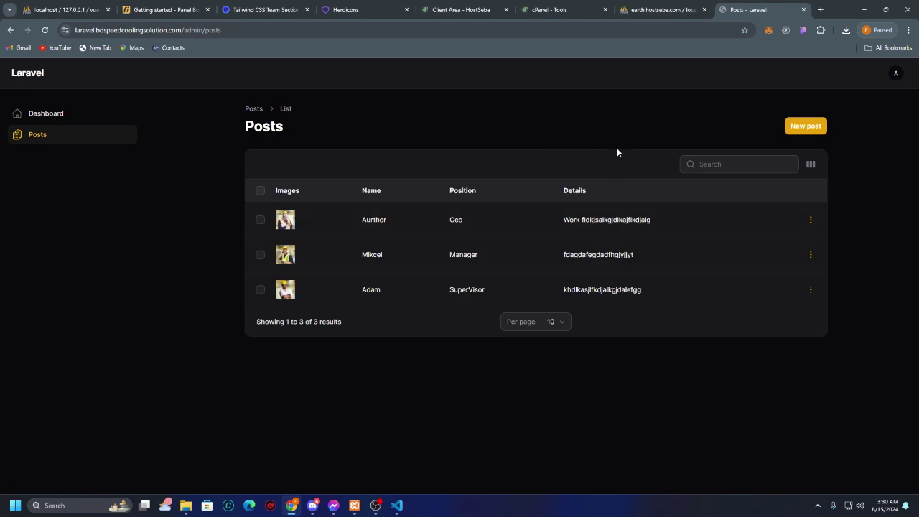
Step: Edit the address back to the site root to show the Our Team page
{"action": "left_click", "coordinate": [348, 28]}
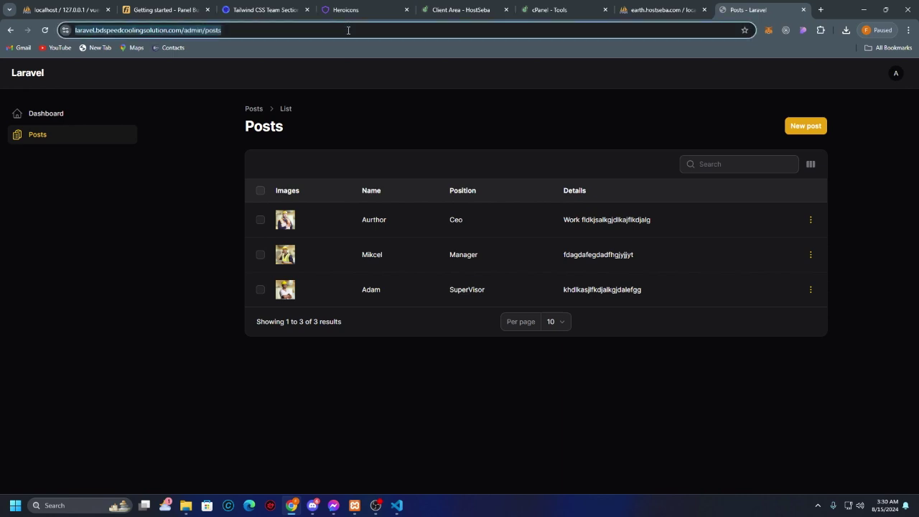
{"action": "double_click", "coordinate": [240, 30]}
{"action": "key", "text": "BackSpace"}
{"action": "key", "text": "BackSpace"}
{"action": "key", "text": "BackSpace"}
{"action": "key", "text": "BackSpace"}
{"action": "key", "text": "BackSpace"}
{"action": "key", "text": "BackSpace"}
{"action": "key", "text": "BackSpace"}
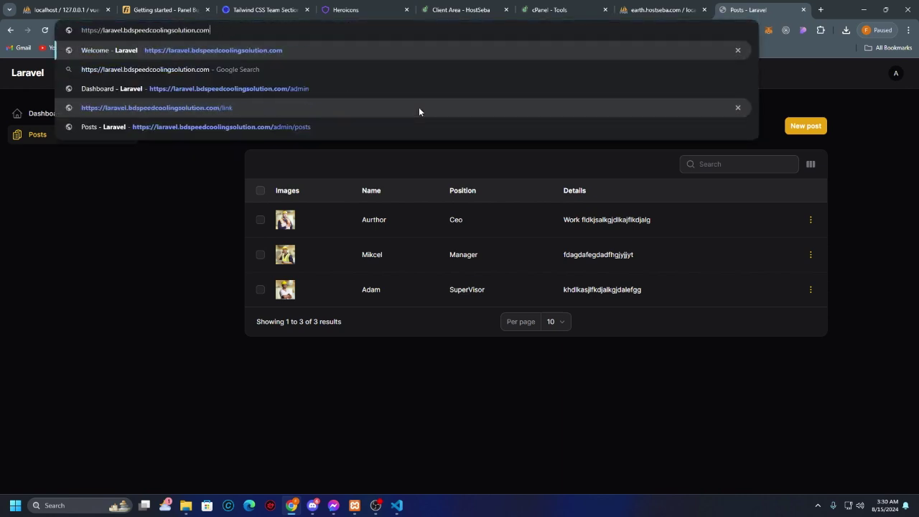
{"action": "key", "text": "Return"}
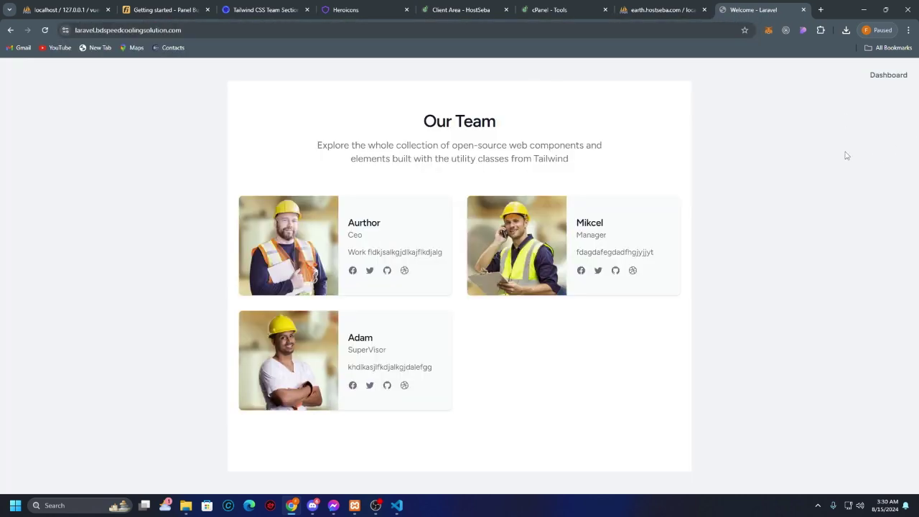